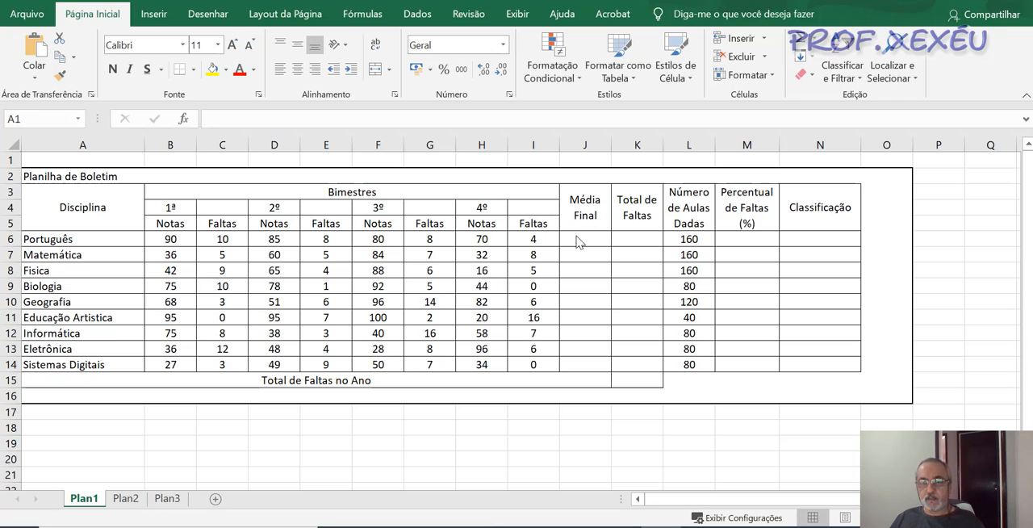
- Switch to the empty worksheet Plan2
{"action": "left_click", "coordinate": [126, 499], "text": "ctrl"}
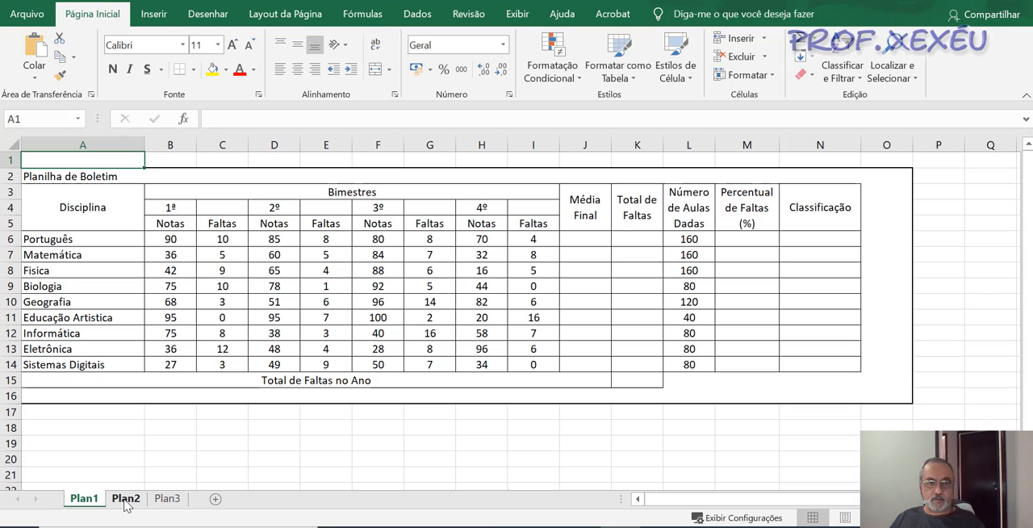
{"action": "left_click", "coordinate": [126, 499]}
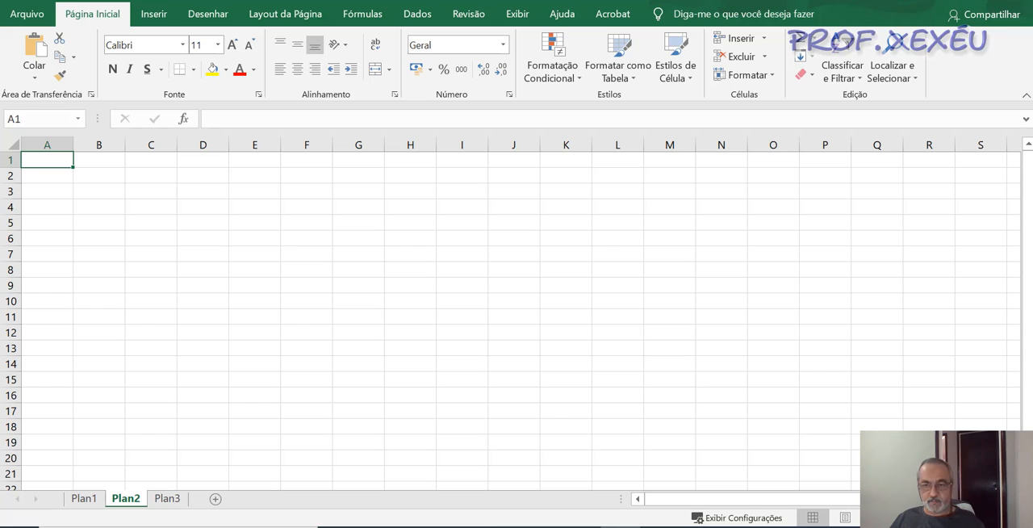
{"action": "left_click_drag", "start_coordinate": [941, 517], "coordinate": [950, 517]}
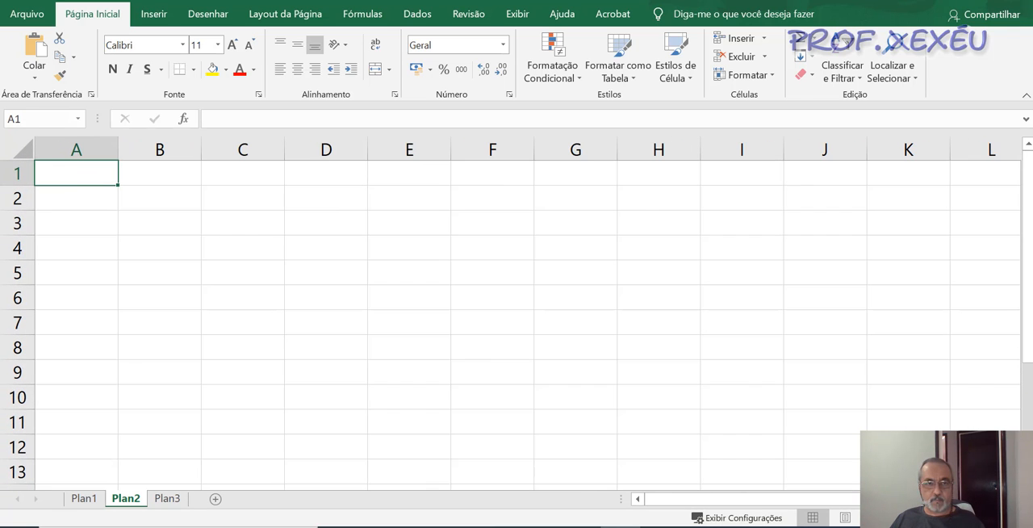
- Enter the values 10, 15 and 20 in cells A3, B3 and C3
{"action": "left_click", "coordinate": [169, 231]}
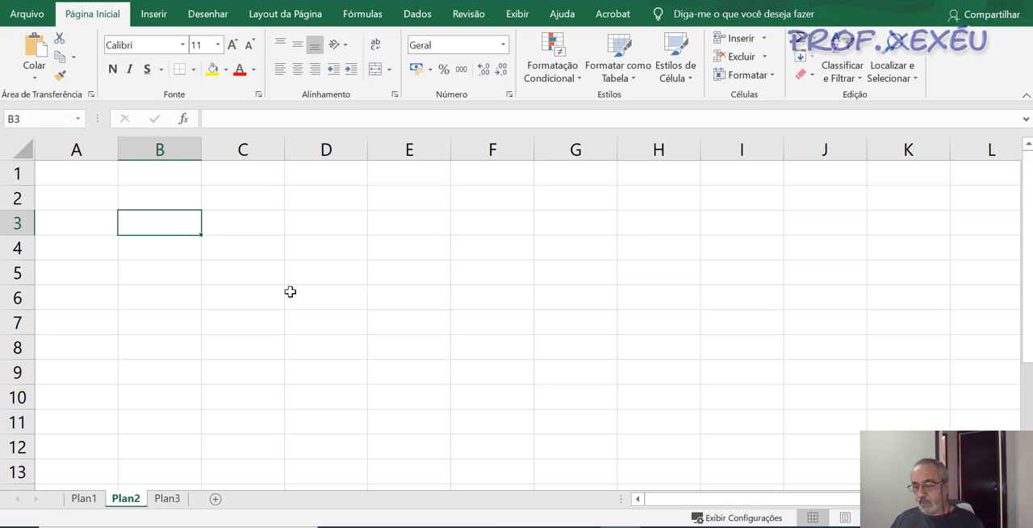
{"action": "key", "text": "Left"}
{"action": "type", "text": "10"}
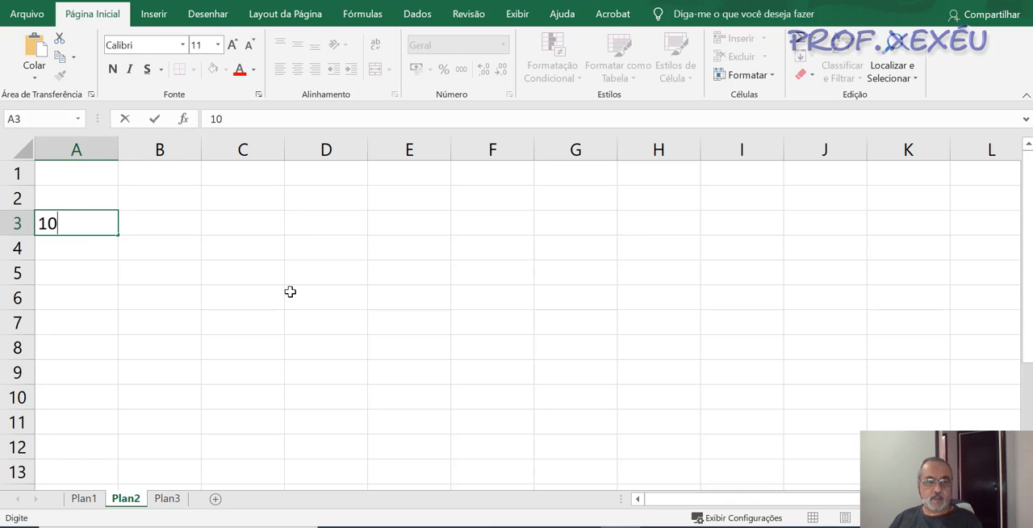
{"action": "key", "text": "Tab"}
{"action": "type", "text": "15"}
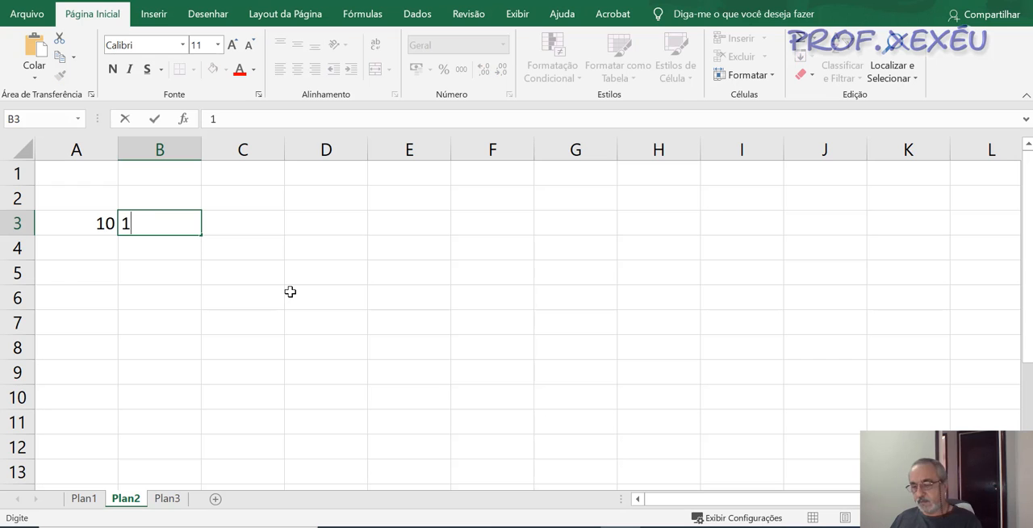
{"action": "key", "text": "Tab"}
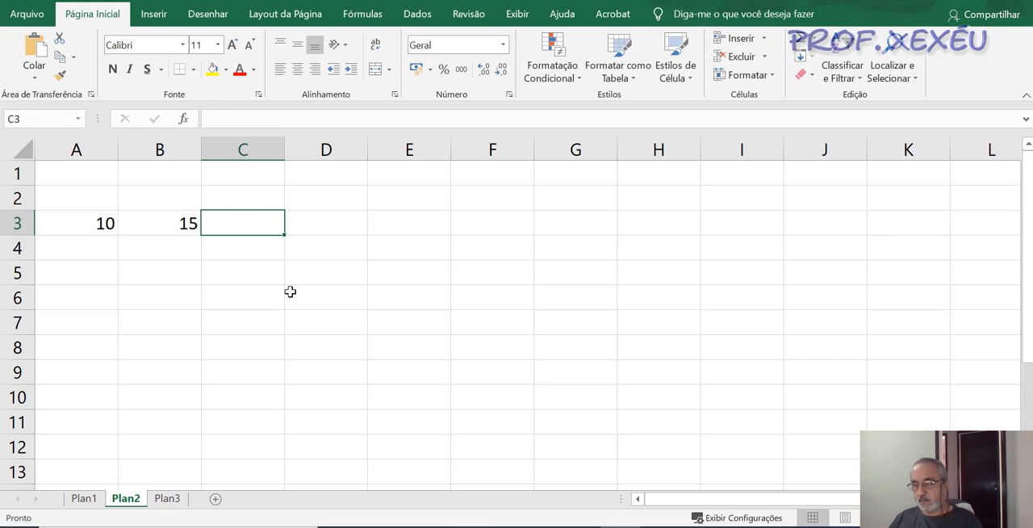
{"action": "type", "text": "10"}
{"action": "key", "text": "BackSpace"}
{"action": "key", "text": "BackSpace"}
{"action": "type", "text": "20"}
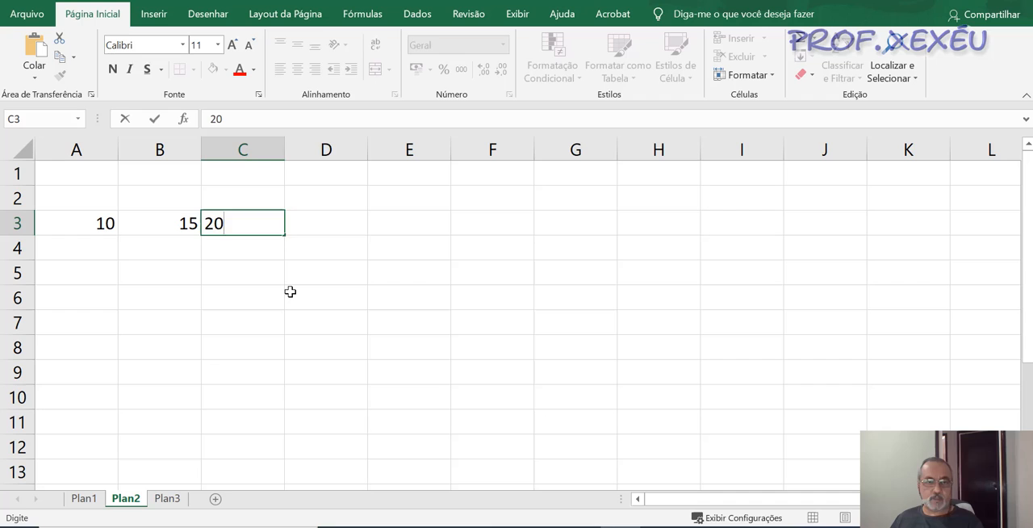
{"action": "key", "text": "Tab"}
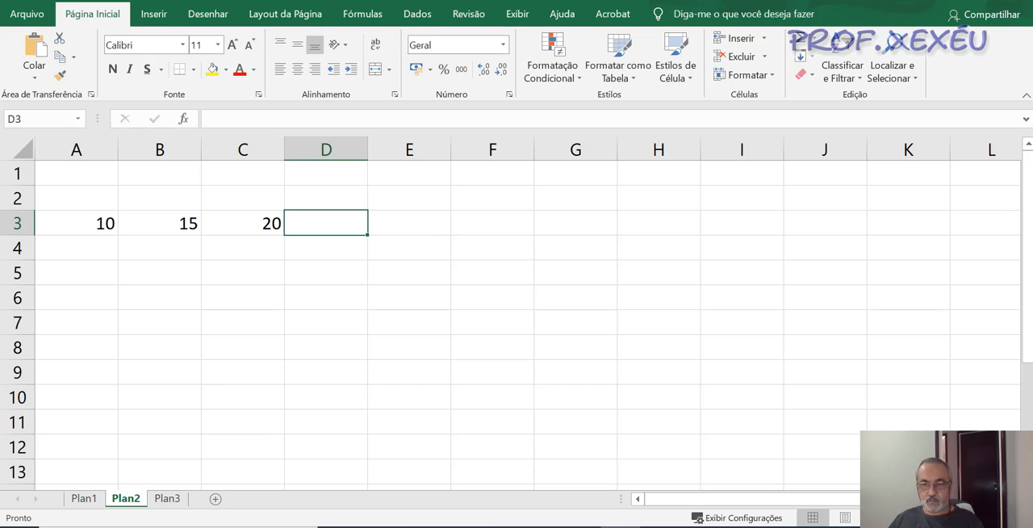
- Try starting the average formula in D3 with the unaccented spelling =media( and compare the function suggestions for "mé" and "me"
{"action": "scroll", "coordinate": [772, 416], "scroll_direction": "up", "scroll_amount": 5, "text": "ctrl"}
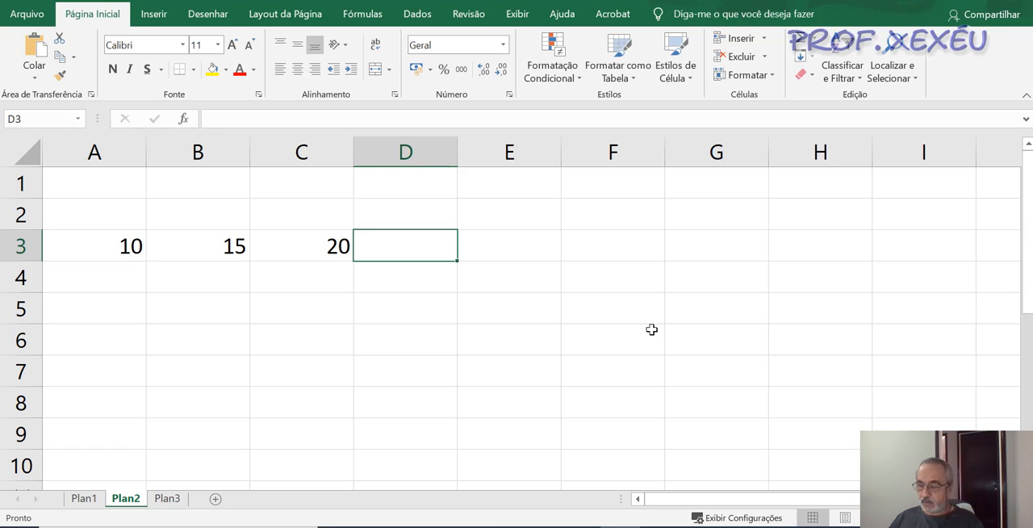
{"action": "type", "text": "="}
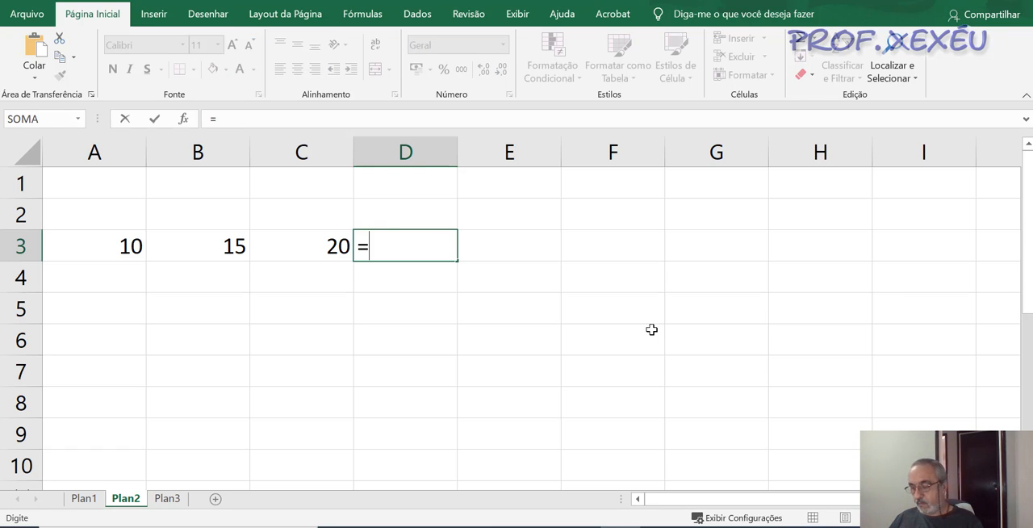
{"action": "type", "text": "media"}
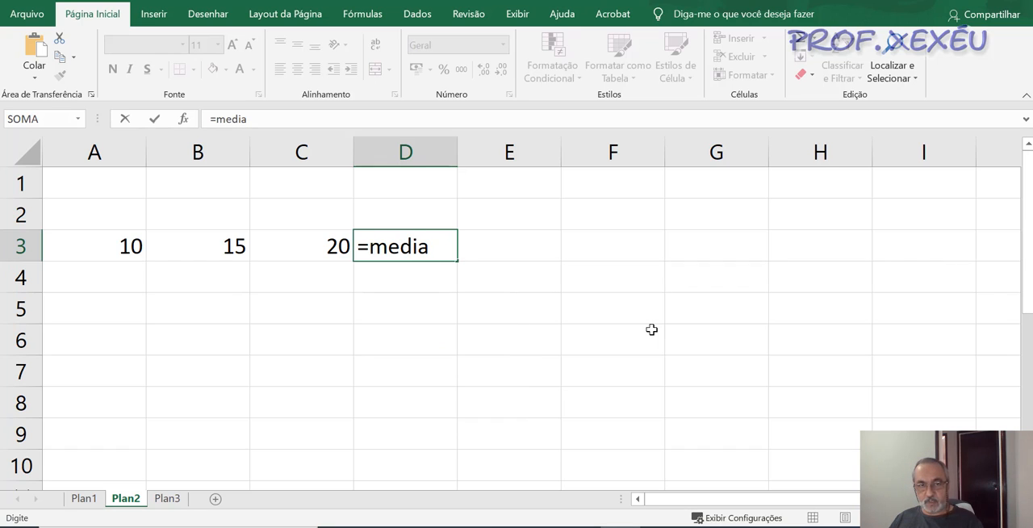
{"action": "type", "text": "("}
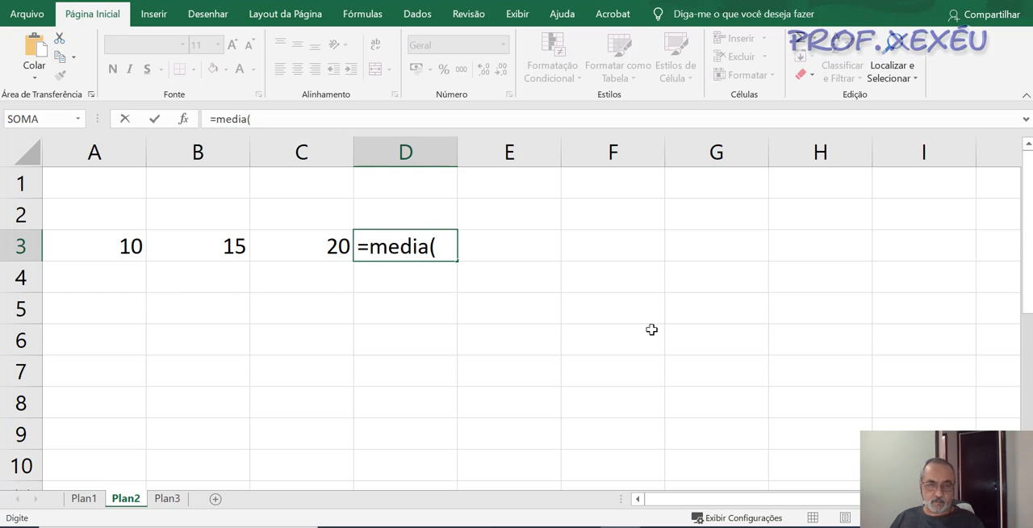
{"action": "key", "text": "BackSpace"}
{"action": "key", "text": "BackSpace"}
{"action": "key", "text": "BackSpace"}
{"action": "key", "text": "BackSpace"}
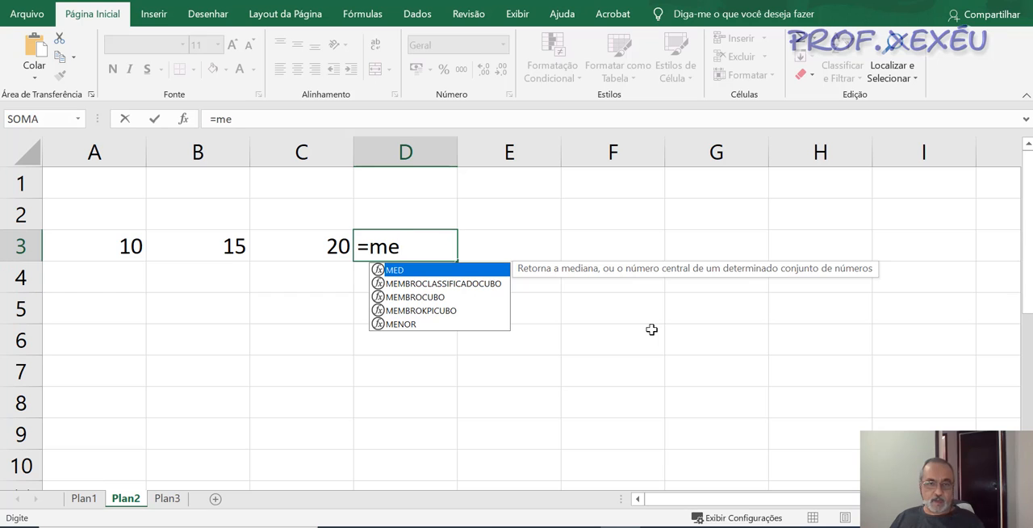
{"action": "key", "text": "BackSpace"}
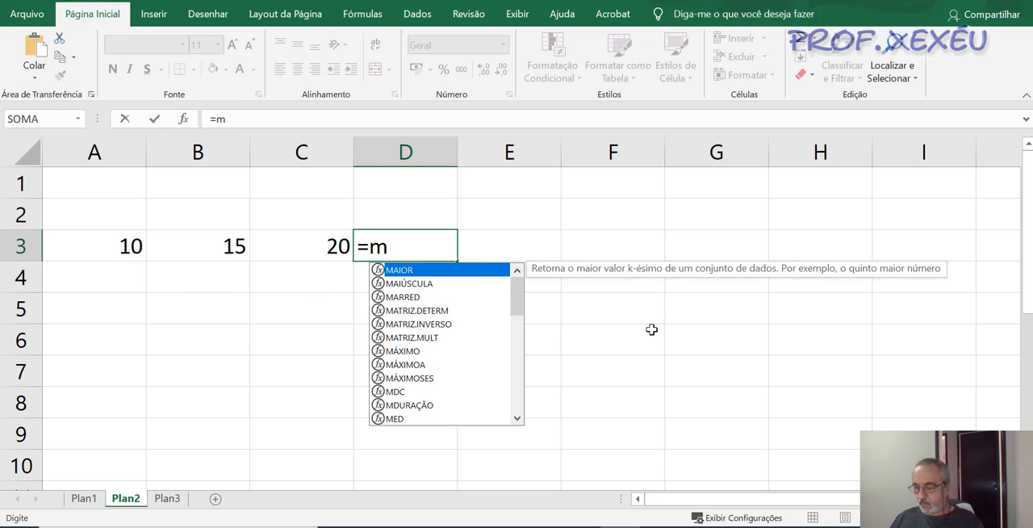
{"action": "key", "text": "Escape"}
{"action": "type", "text": "é"}
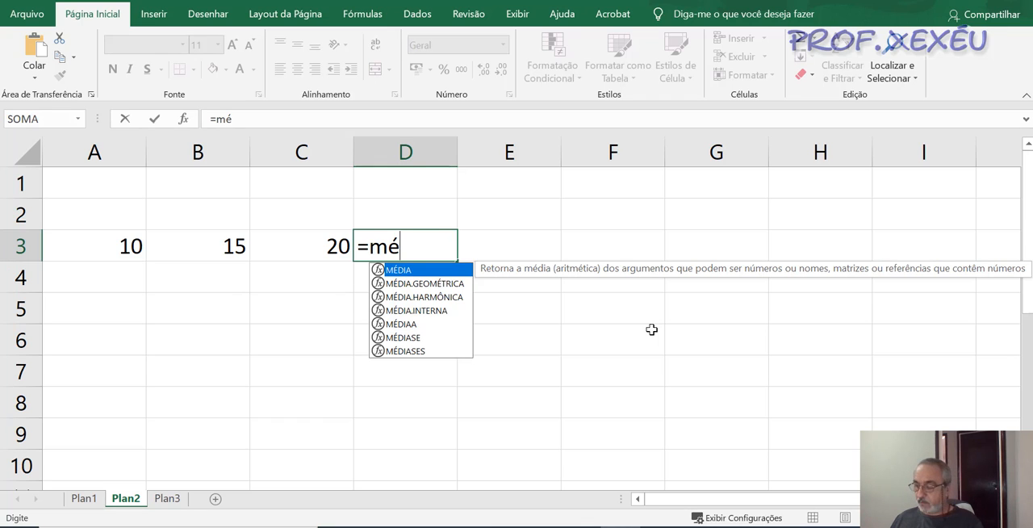
{"action": "key", "text": "BackSpace"}
{"action": "type", "text": "e"}
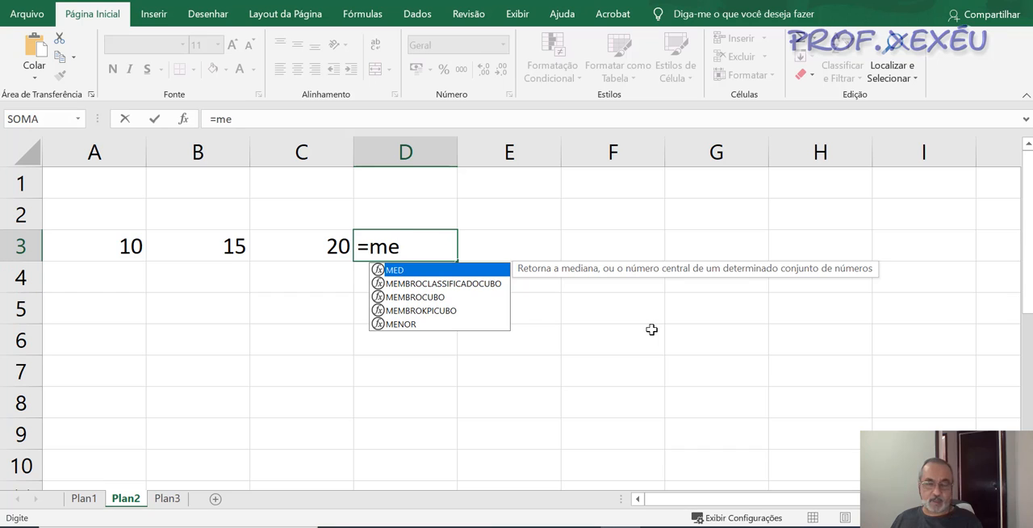
{"action": "key", "text": "BackSpace"}
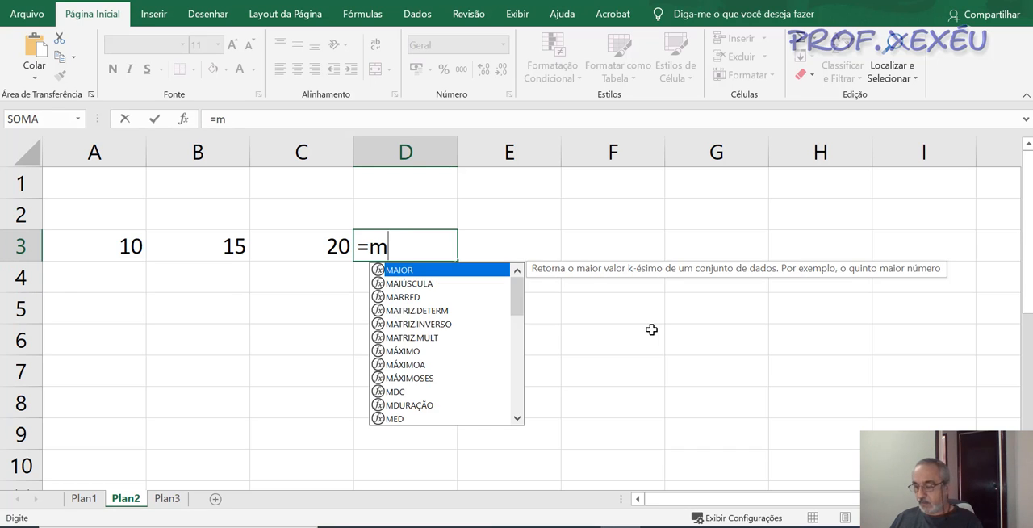
- Calculate the average in D3 from the three individual cells with =MÉDIA(A3;B3;C3)
{"action": "type", "text": "é"}
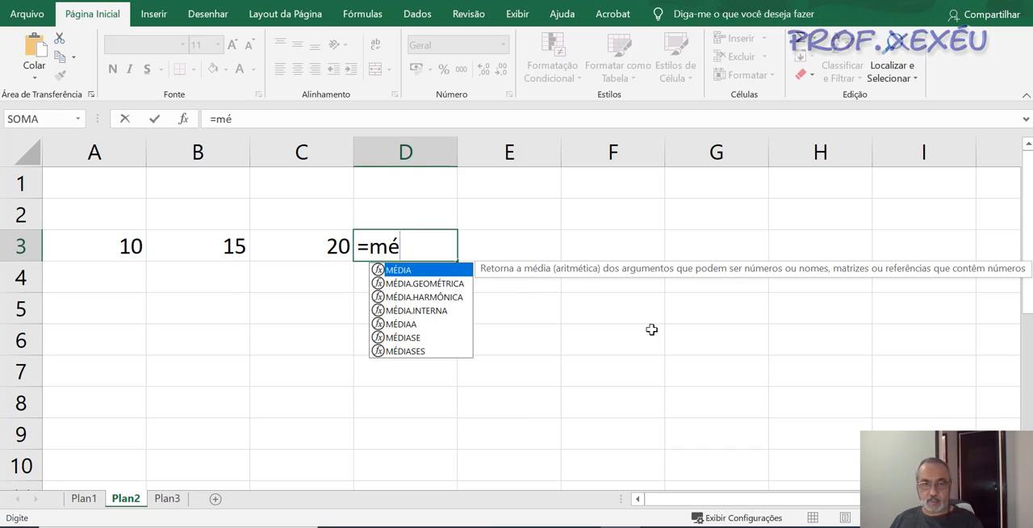
{"action": "double_click", "coordinate": [432, 272]}
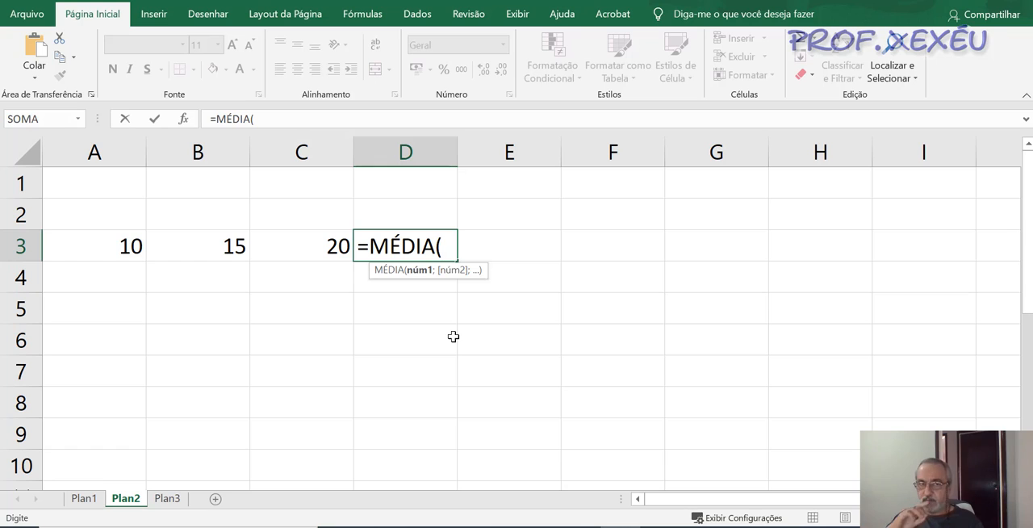
{"action": "left_click", "coordinate": [119, 246]}
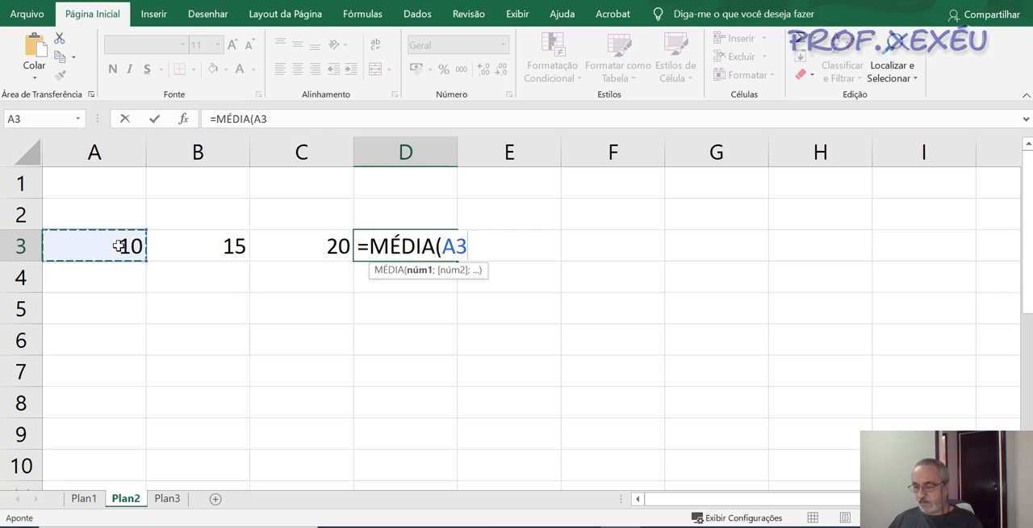
{"action": "type", "text": ";"}
{"action": "left_click", "coordinate": [186, 249]}
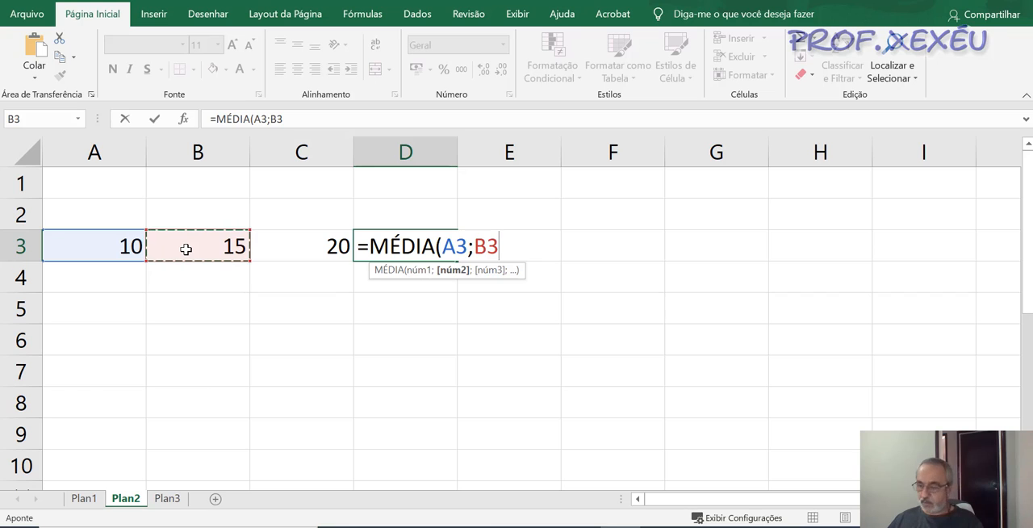
{"action": "type", "text": ";"}
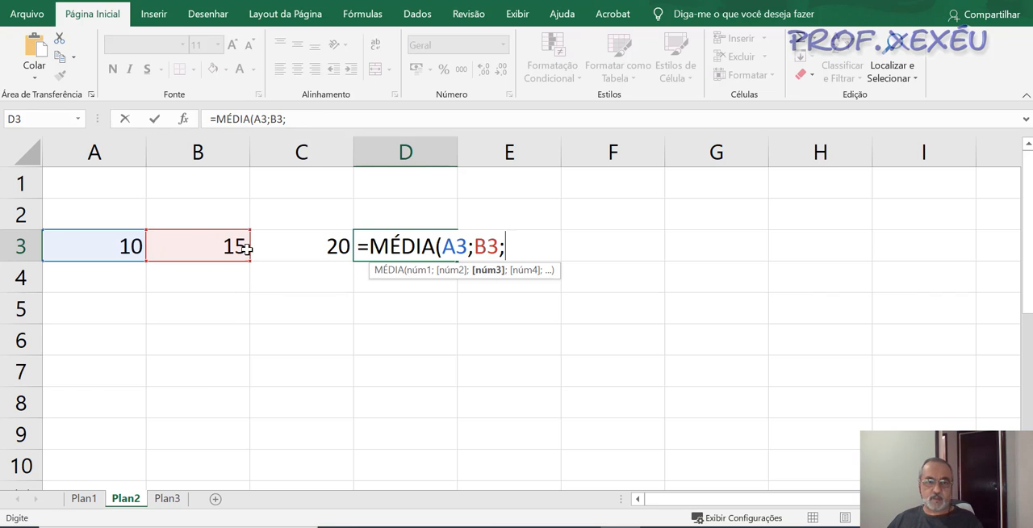
{"action": "left_click", "coordinate": [288, 248]}
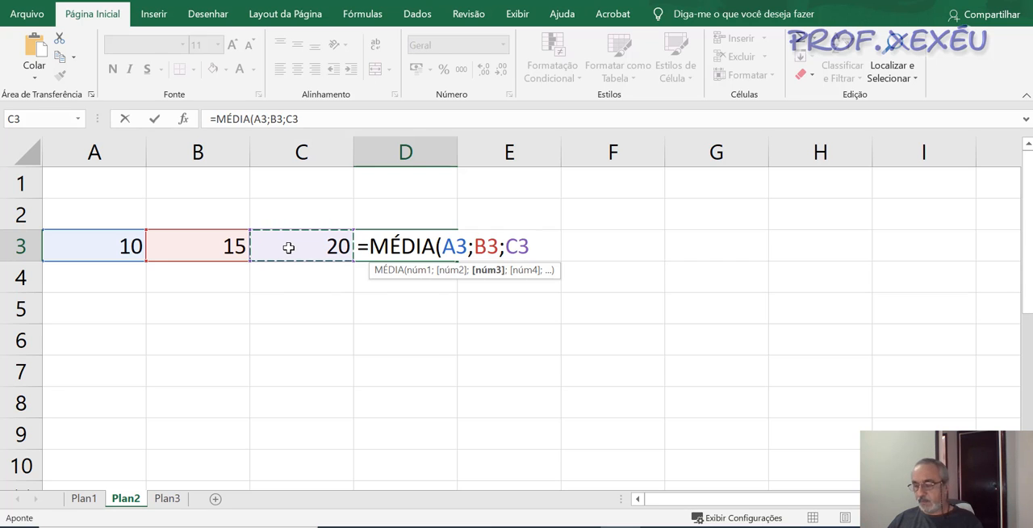
{"action": "type", "text": ")"}
{"action": "key", "text": "Return"}
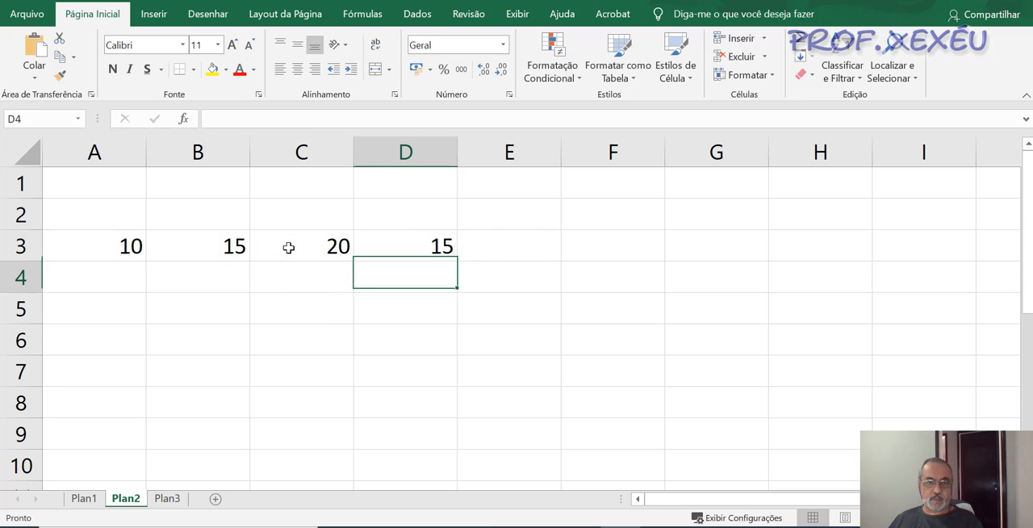
- Replace the formula in D3 with the range version =MÉDIA(A3:C3) and review it
{"action": "key", "text": "Up"}
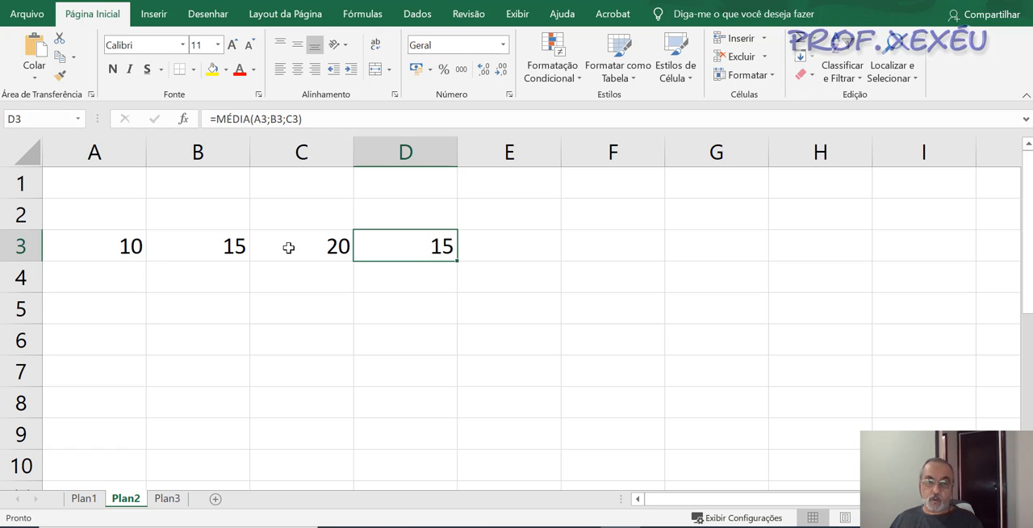
{"action": "key", "text": "Delete"}
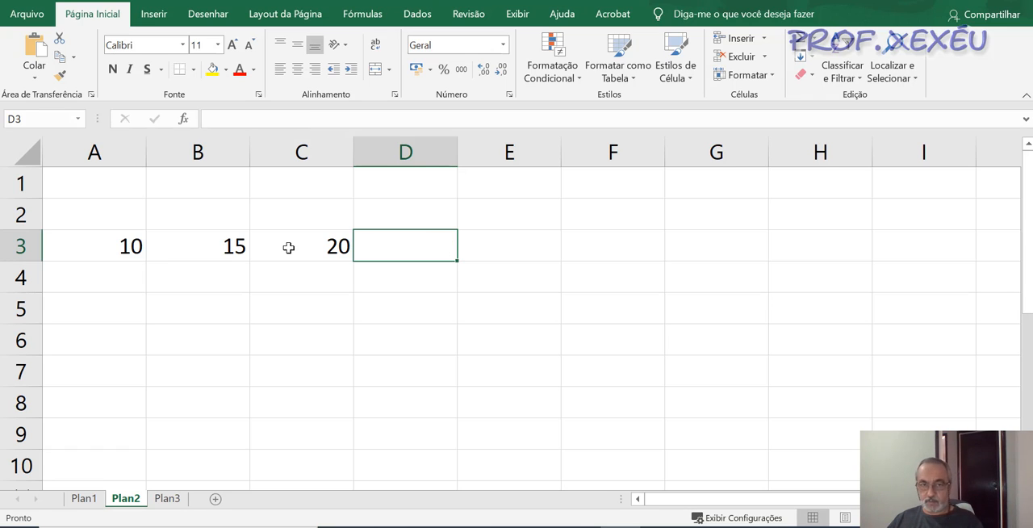
{"action": "type", "text": "=mé"}
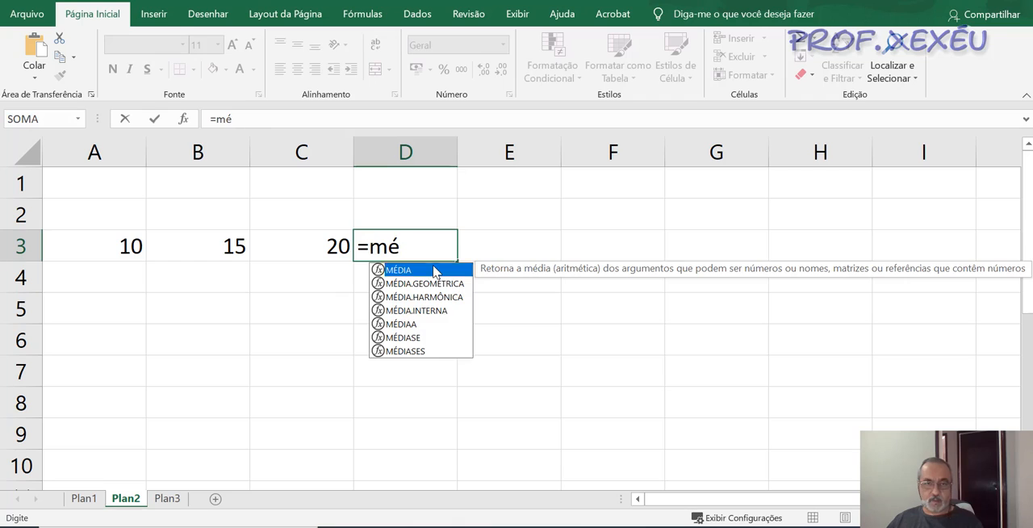
{"action": "double_click", "coordinate": [431, 269]}
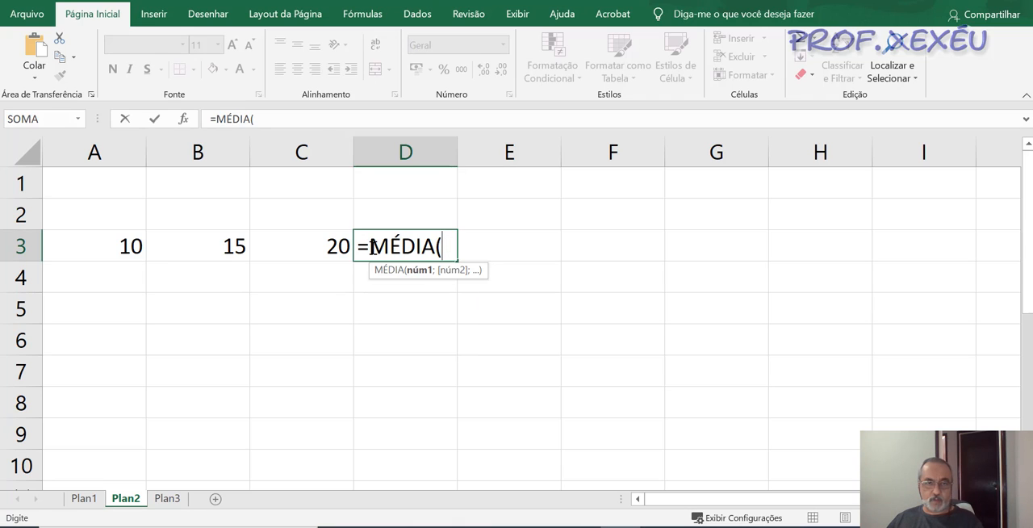
{"action": "left_click", "coordinate": [120, 248]}
{"action": "left_click_drag", "start_coordinate": [136, 246], "coordinate": [276, 253]}
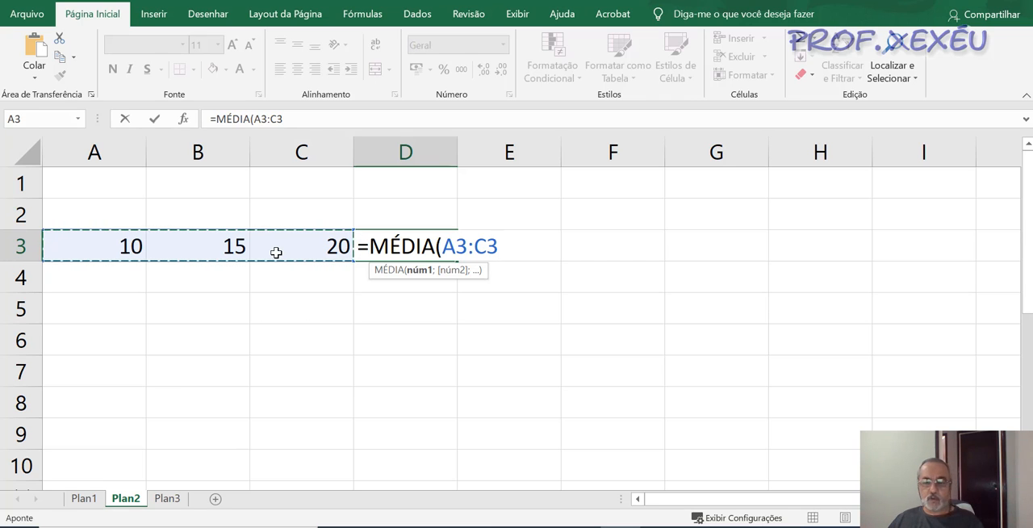
{"action": "type", "text": ")"}
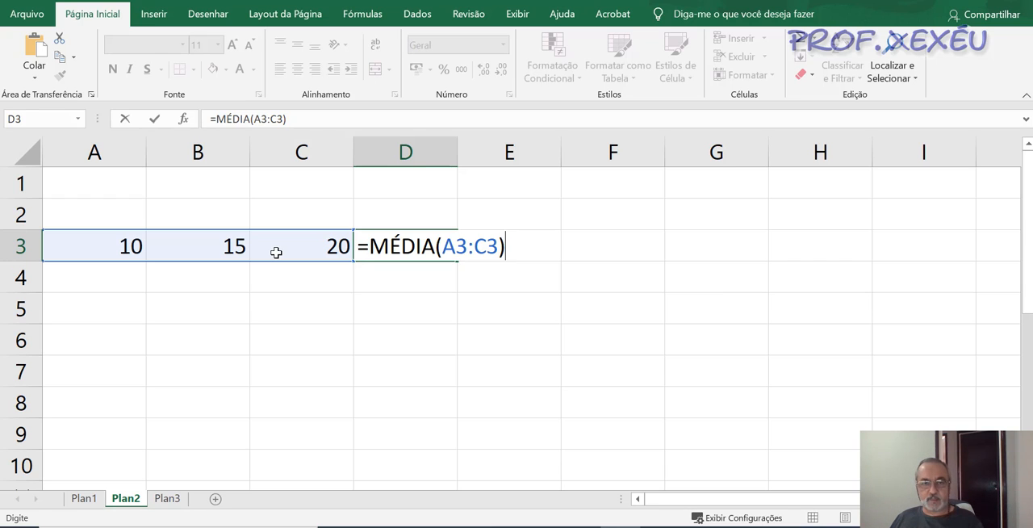
{"action": "key", "text": "Return"}
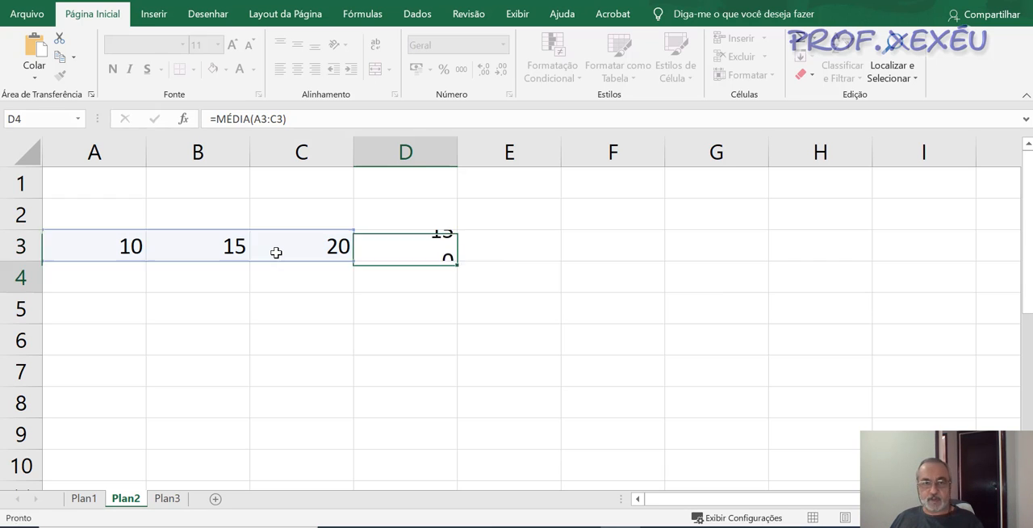
{"action": "key", "text": "Up"}
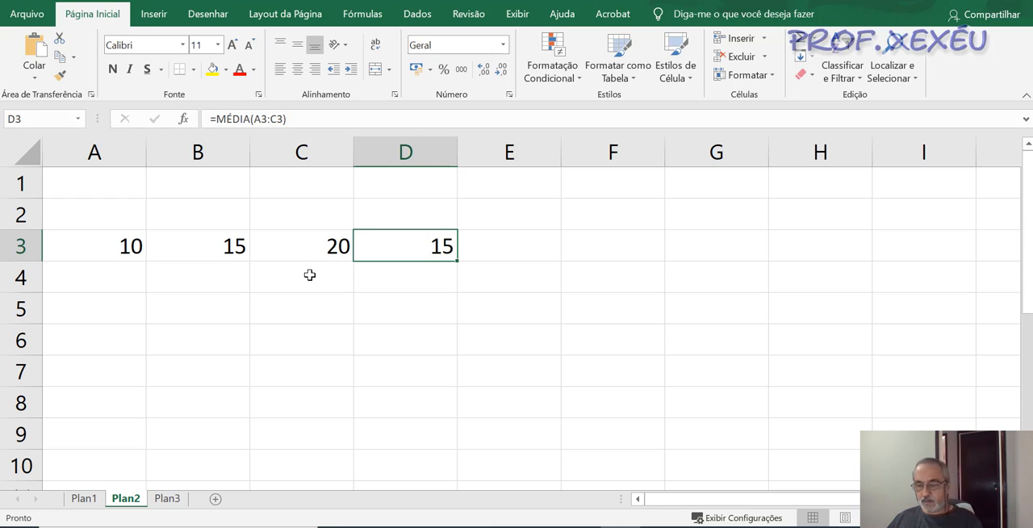
{"action": "key", "text": "F2"}
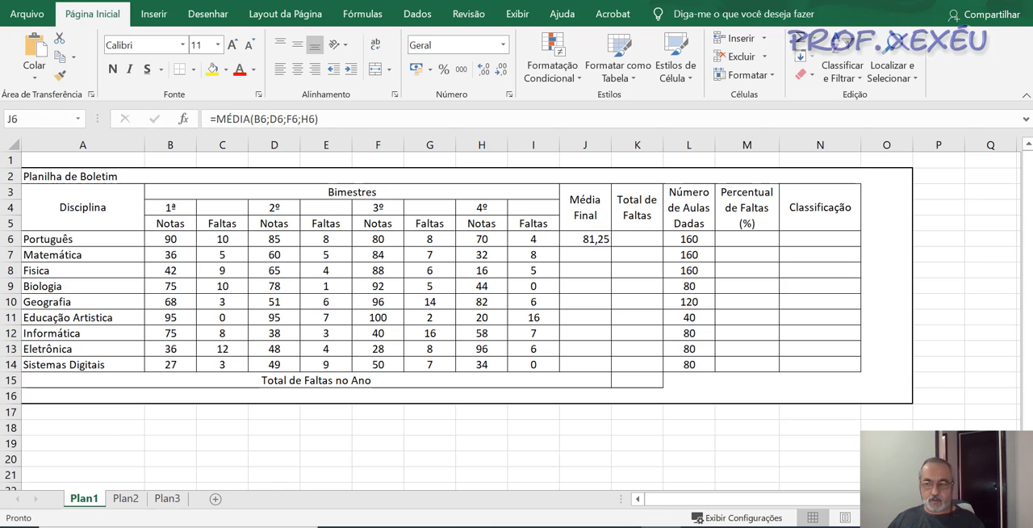
- Copy the average formula in J6 down through J14 to fill the Média Final column, and select the first Total de Faltas cell
{"action": "left_click", "coordinate": [597, 240]}
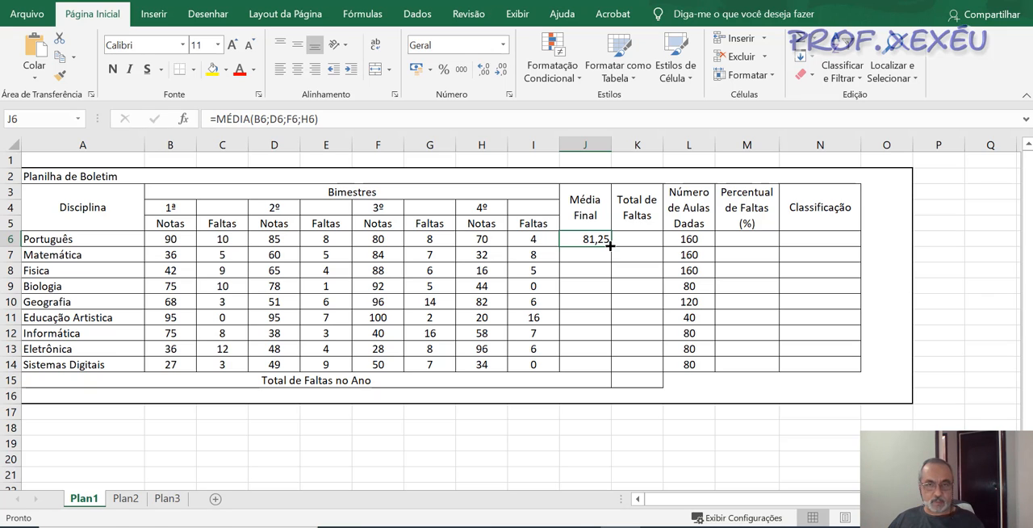
{"action": "left_click_drag", "start_coordinate": [610, 246], "coordinate": [616, 369]}
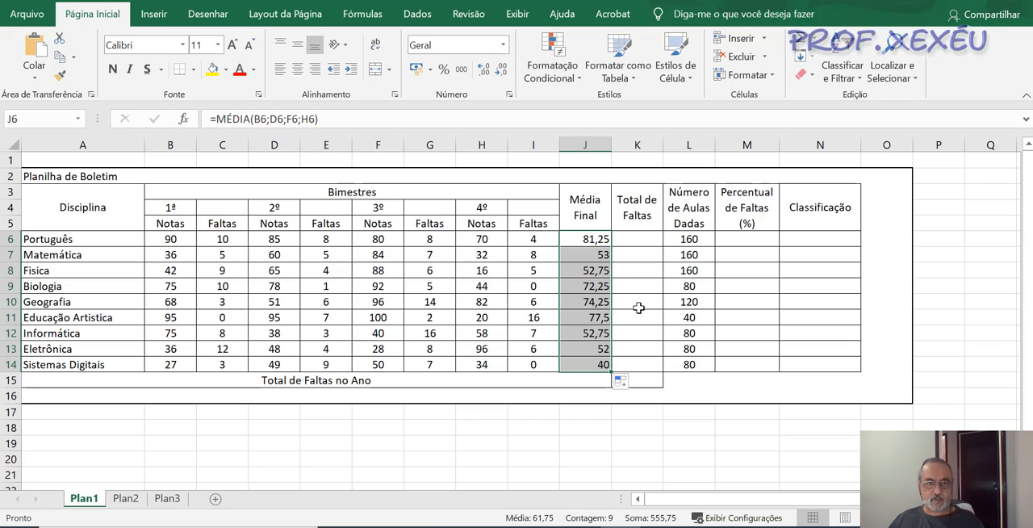
{"action": "left_click", "coordinate": [638, 308]}
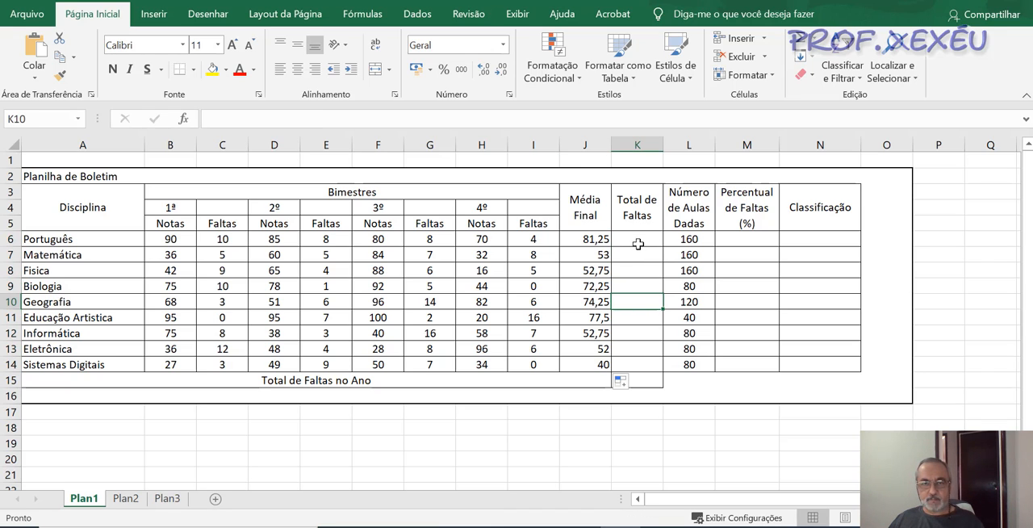
{"action": "left_click", "coordinate": [638, 244]}
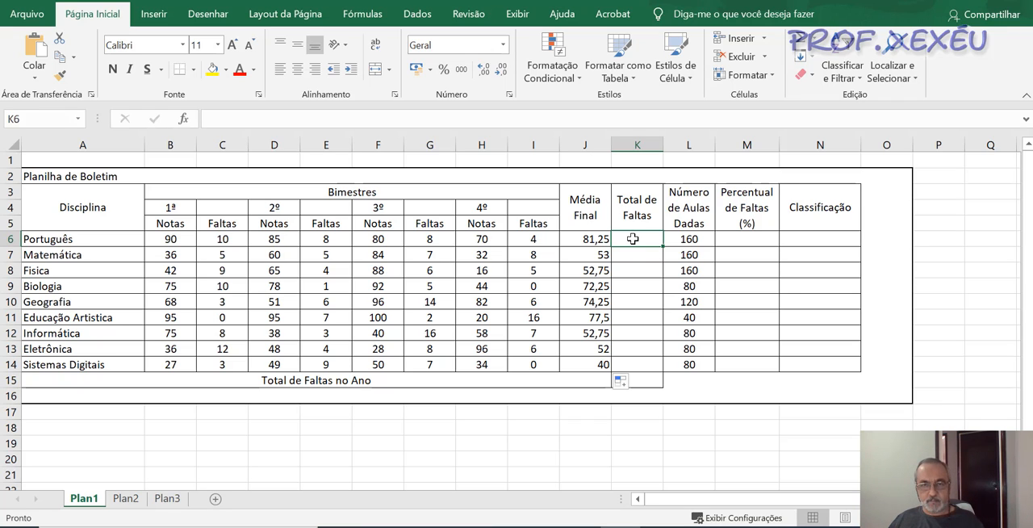
- On the Plan2 practice sheet, enter the values 2, 5 and 8 in cells A3, B3 and C3
{"action": "left_click", "coordinate": [124, 499]}
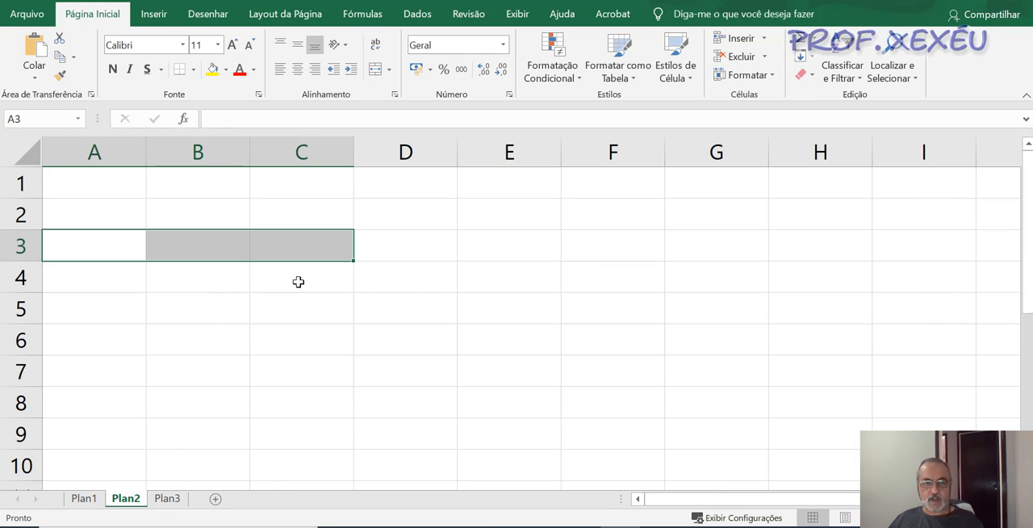
{"action": "left_click", "coordinate": [402, 253]}
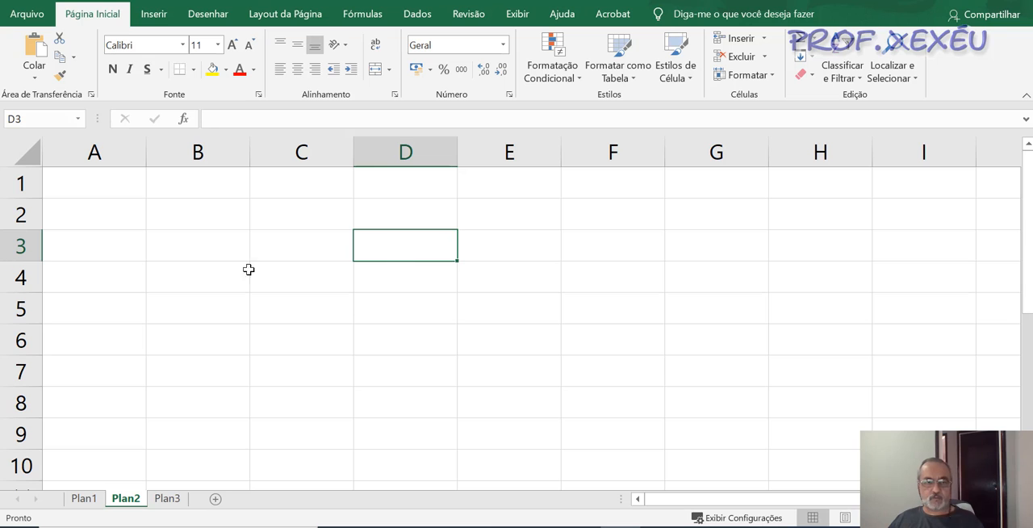
{"action": "left_click", "coordinate": [104, 250]}
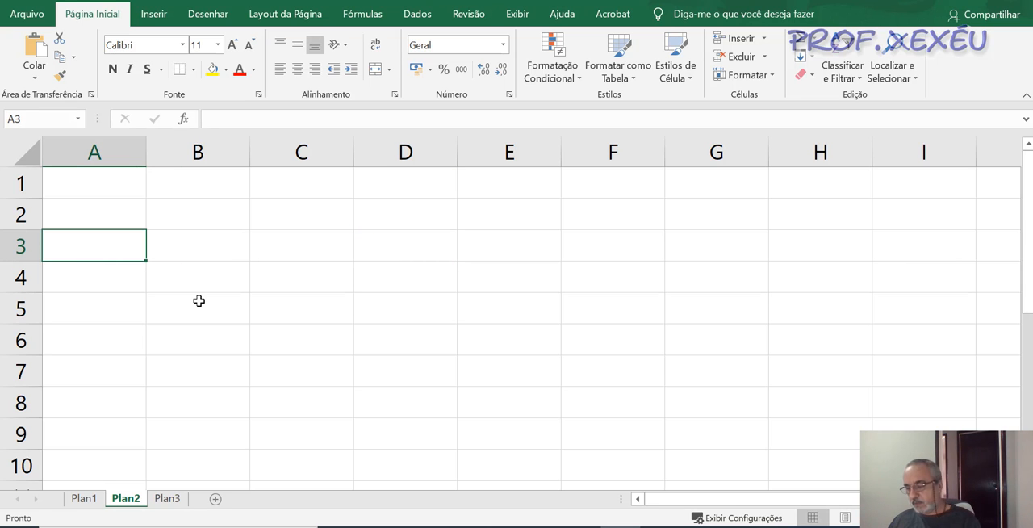
{"action": "type", "text": "2"}
{"action": "key", "text": "Tab"}
{"action": "type", "text": "5"}
{"action": "key", "text": "Tab"}
{"action": "key", "text": "F2"}
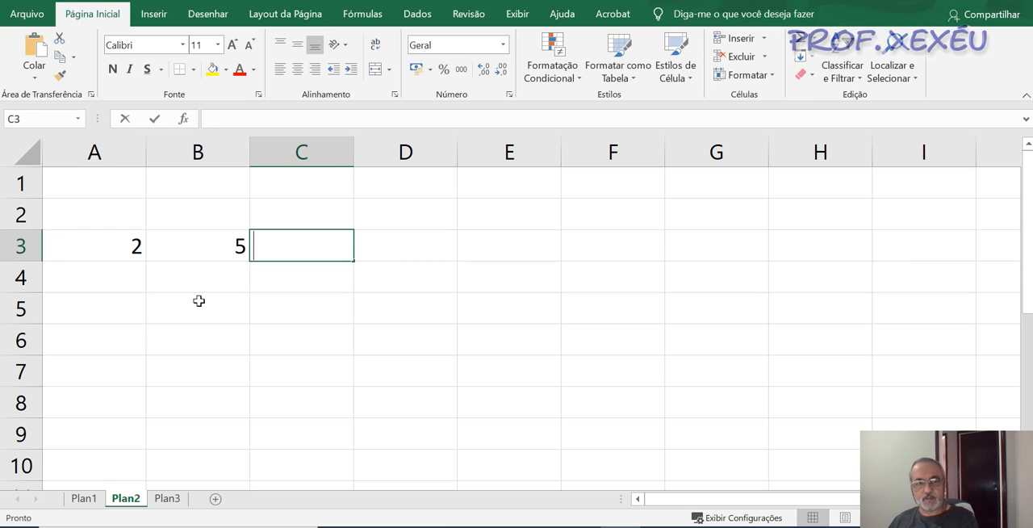
{"action": "type", "text": "8"}
{"action": "key", "text": "Tab"}
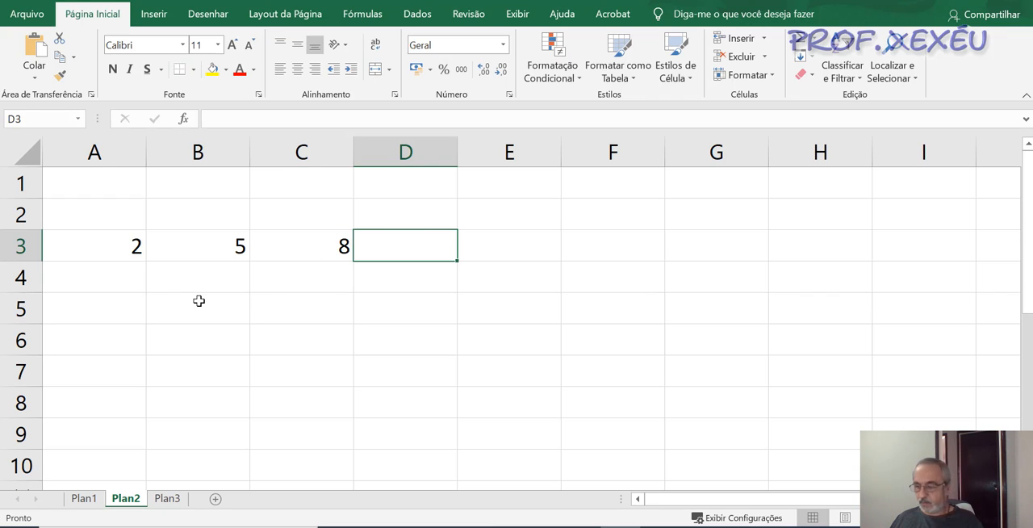
- Write the range sum formula =SOMA(A3:C3) in D3, choosing SOMA from the function suggestions
{"action": "type", "text": "="}
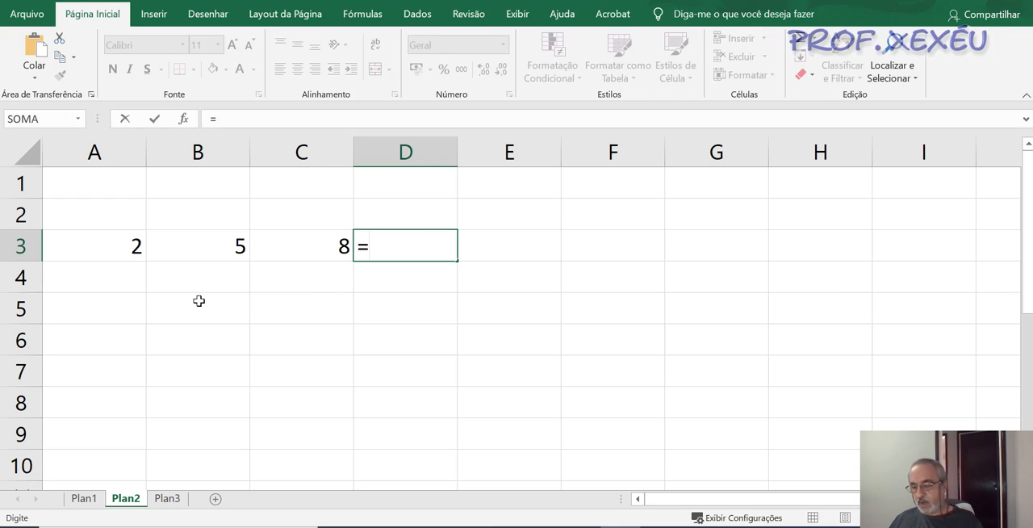
{"action": "type", "text": "soma"}
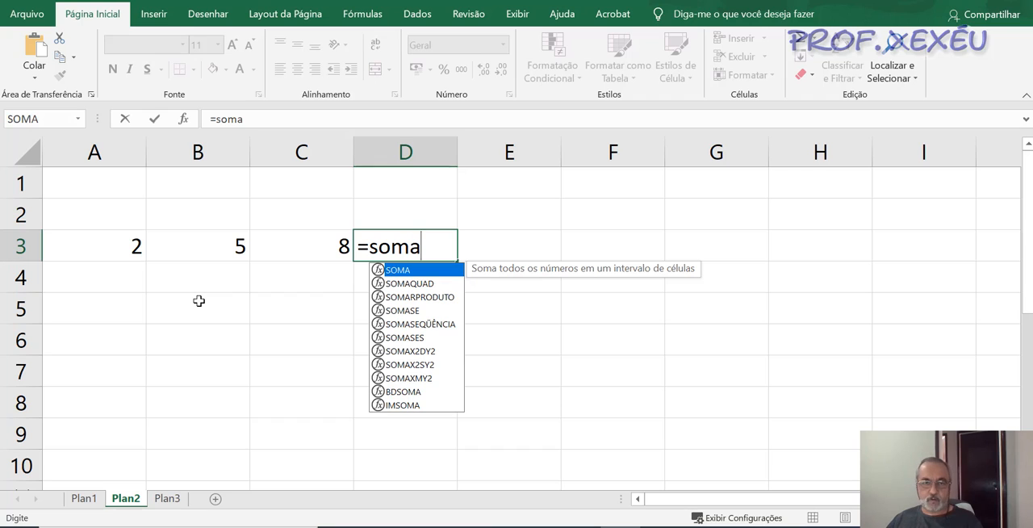
{"action": "double_click", "coordinate": [411, 272]}
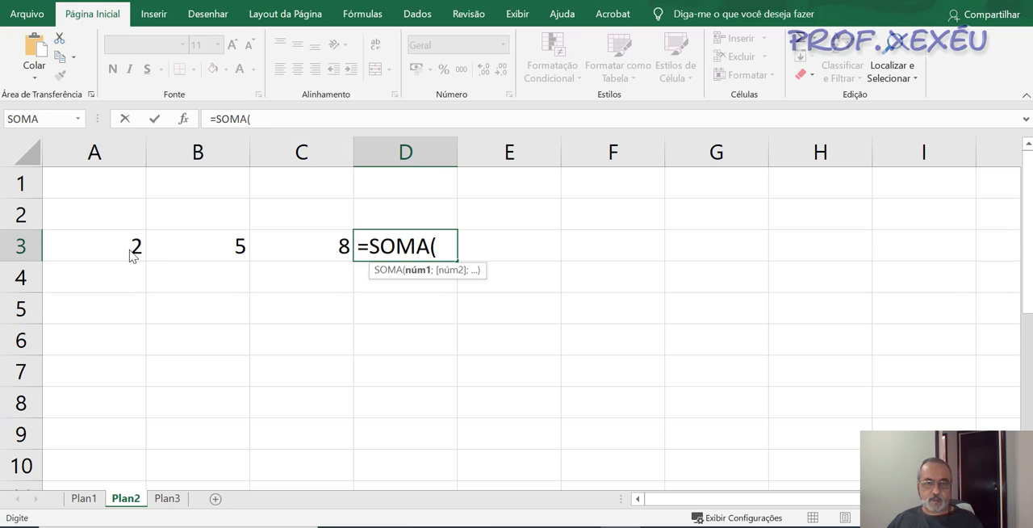
{"action": "left_click", "coordinate": [133, 255]}
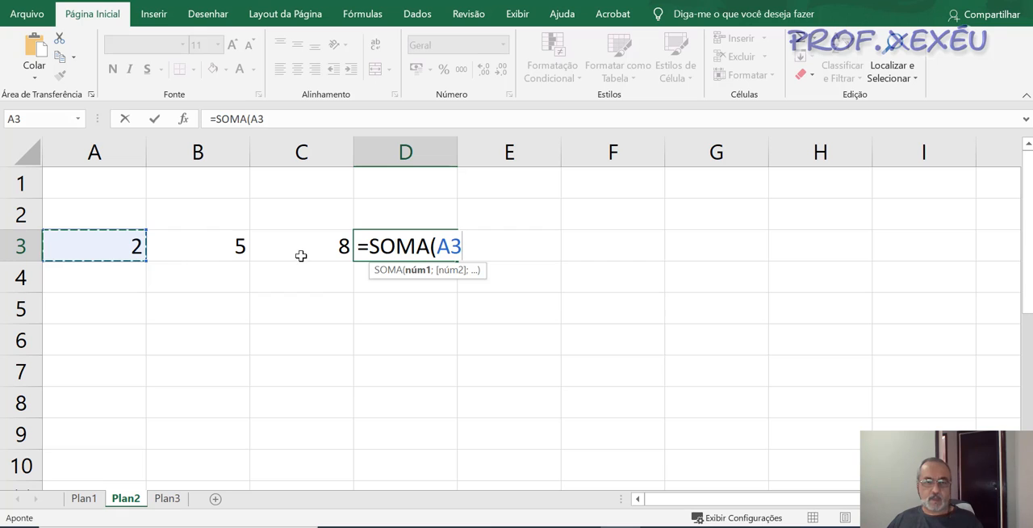
{"action": "left_click_drag", "start_coordinate": [114, 250], "coordinate": [288, 259]}
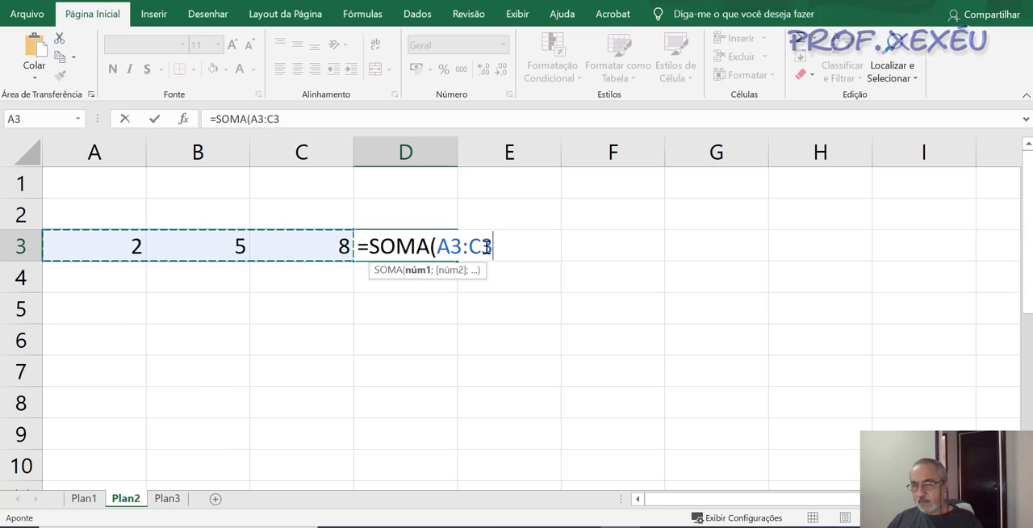
{"action": "type", "text": ")"}
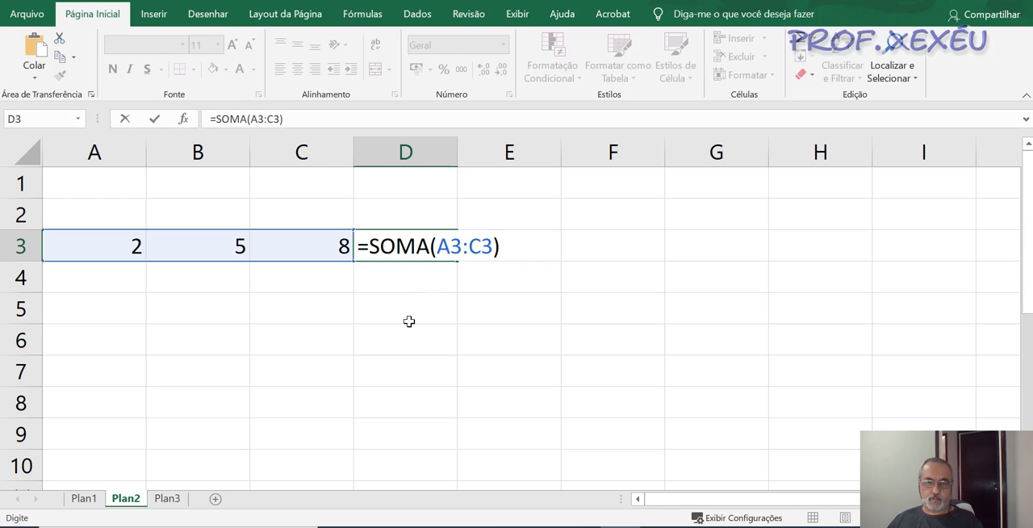
- Rewrite the argument of the SOMA formula in D3 as the separate cells A3;C3 to compare it with the range notation
{"action": "key", "text": "BackSpace"}
{"action": "key", "text": "BackSpace"}
{"action": "key", "text": "BackSpace"}
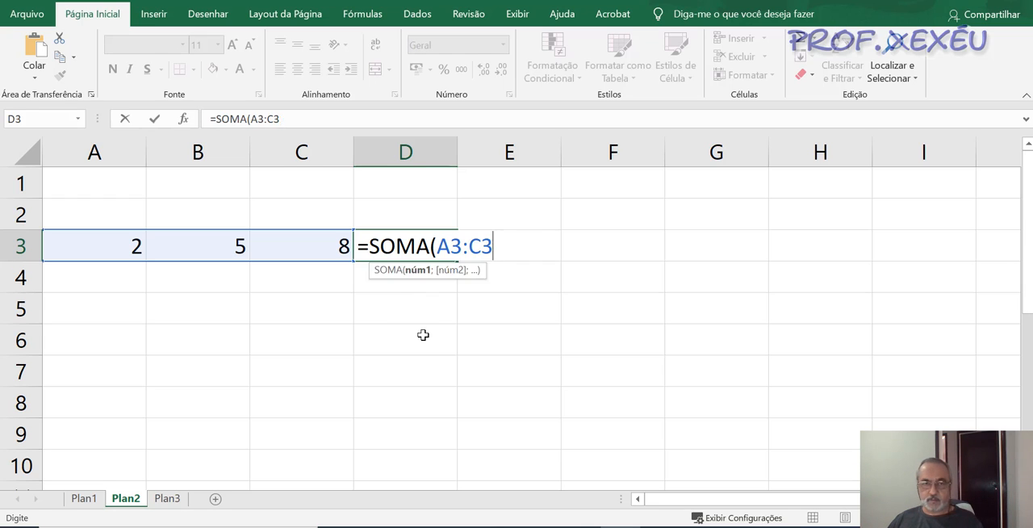
{"action": "key", "text": "BackSpace"}
{"action": "key", "text": "BackSpace"}
{"action": "key", "text": "BackSpace"}
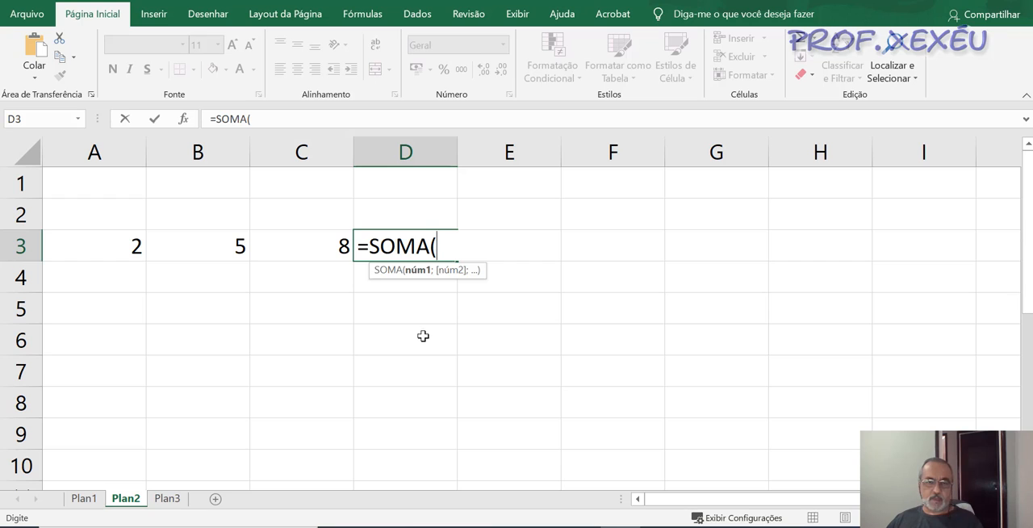
{"action": "left_click", "coordinate": [128, 240]}
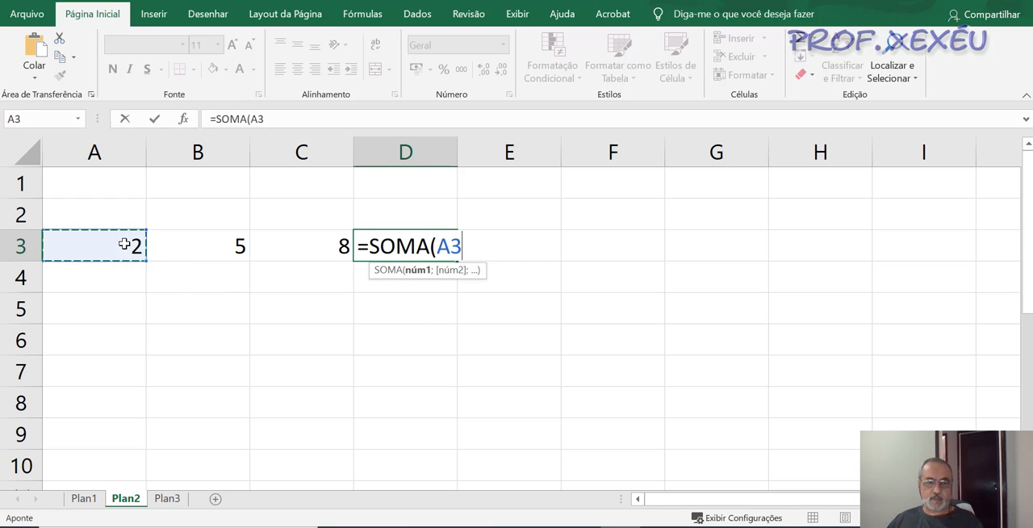
{"action": "type", "text": ";"}
{"action": "left_click", "coordinate": [294, 250]}
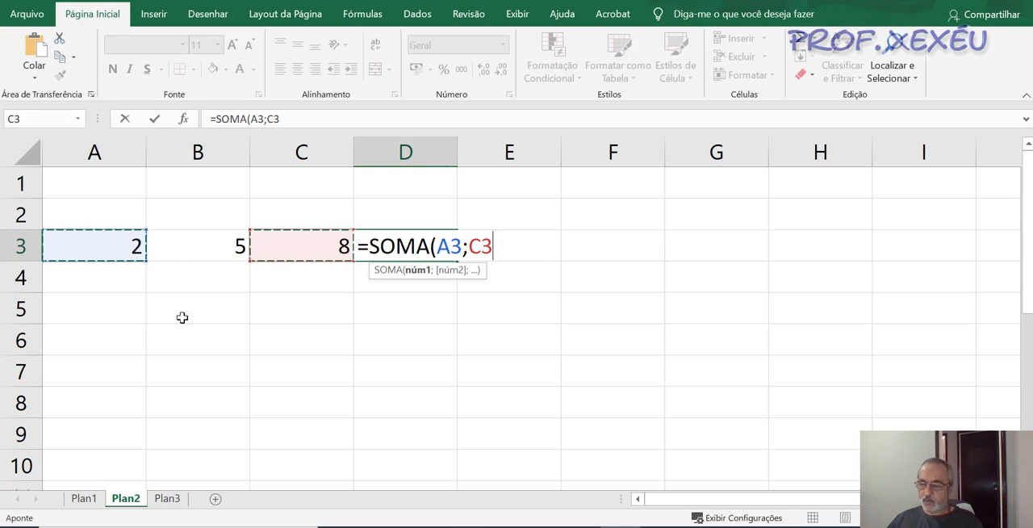
- Change the formula in D3 back to the range version =SOMA(A3:C3), confirm it and reselect the cell
{"action": "key", "text": "BackSpace"}
{"action": "key", "text": "BackSpace"}
{"action": "key", "text": "BackSpace"}
{"action": "key", "text": "BackSpace"}
{"action": "key", "text": "BackSpace"}
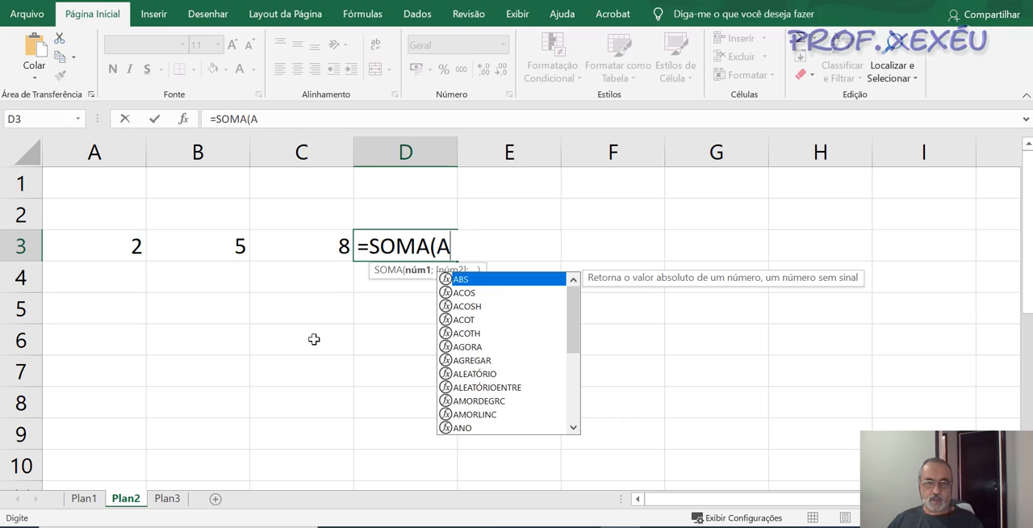
{"action": "left_click_drag", "start_coordinate": [101, 250], "coordinate": [284, 256]}
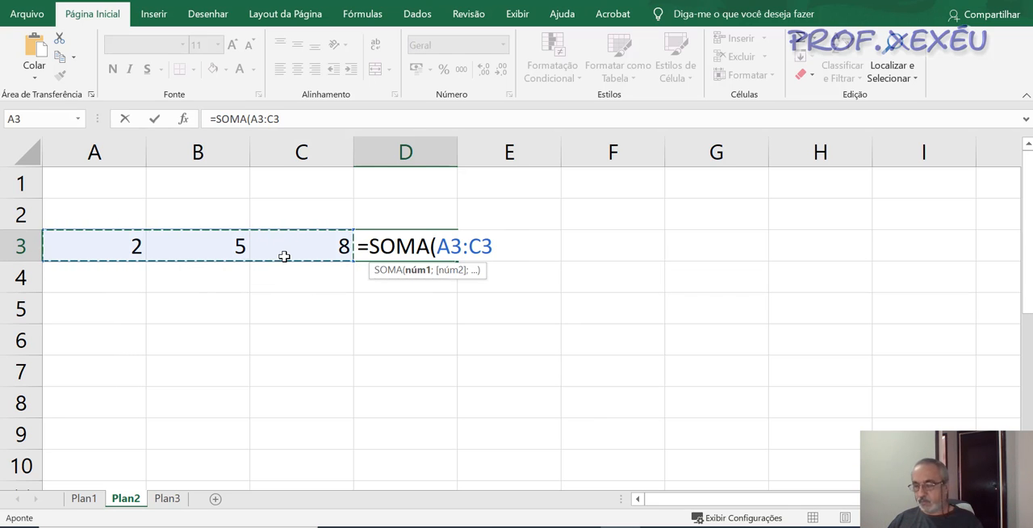
{"action": "type", "text": ")"}
{"action": "key", "text": "Return"}
{"action": "key", "text": "Up"}
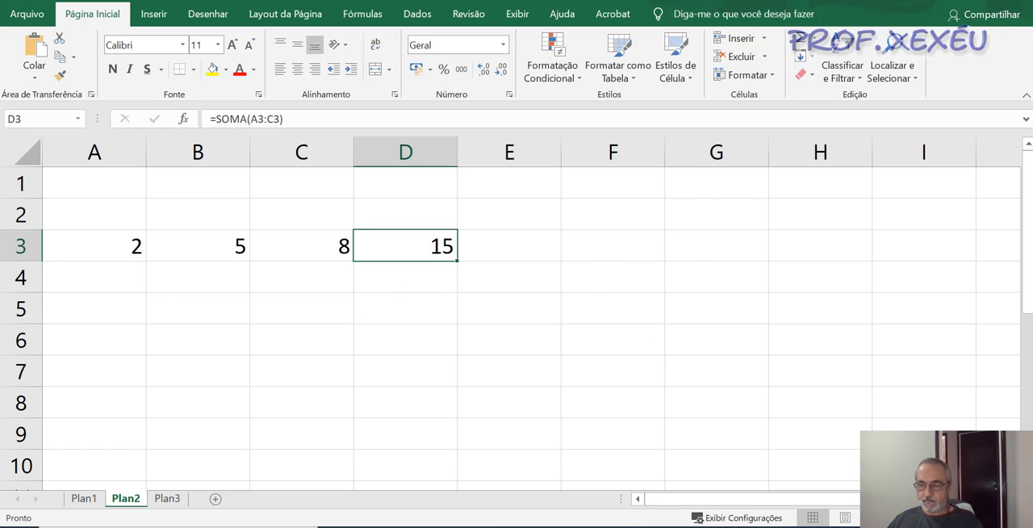
- Return to Plan1 and calculate the Total de Faltas no Ano in K15 with =SOMA(K6:K14)
{"action": "key", "text": "ctrl+Page_Up"}
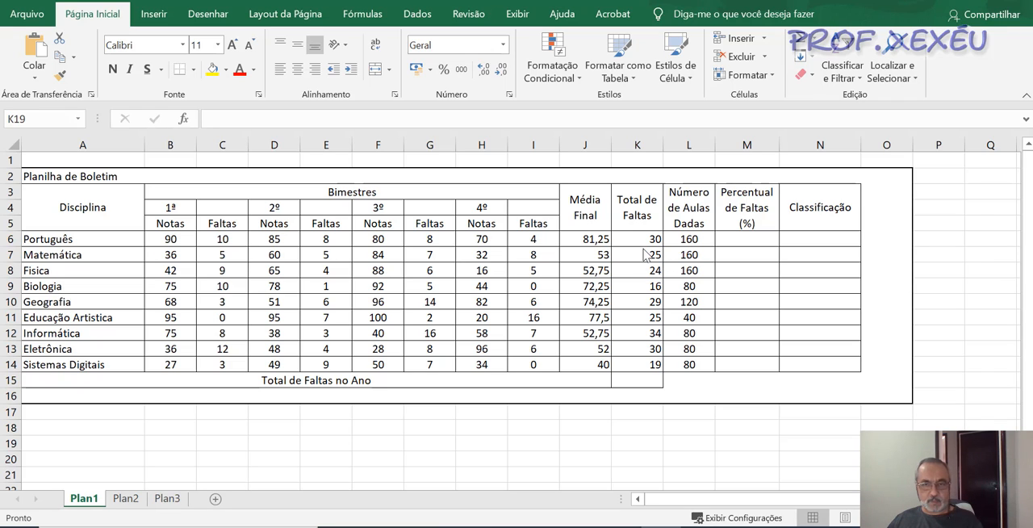
{"action": "left_click", "coordinate": [632, 383]}
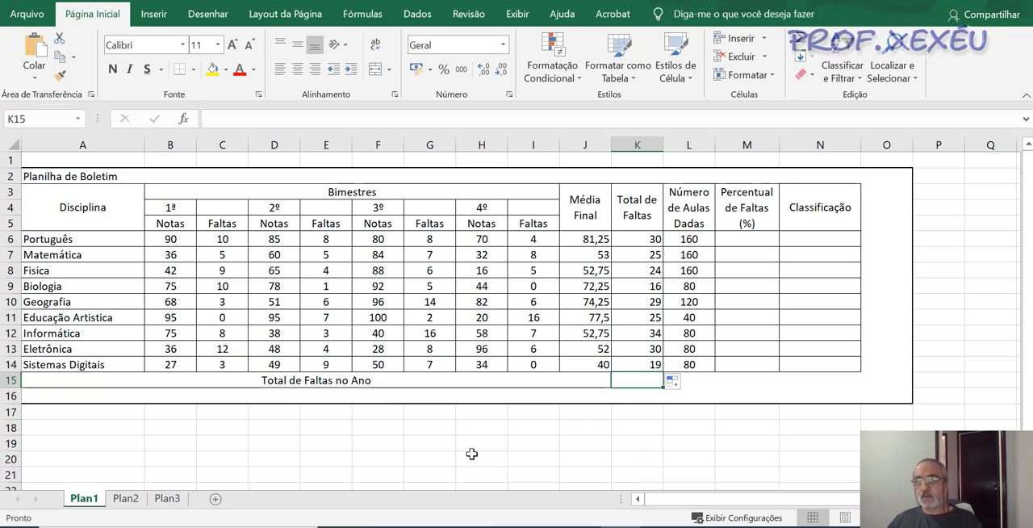
{"action": "type", "text": "="}
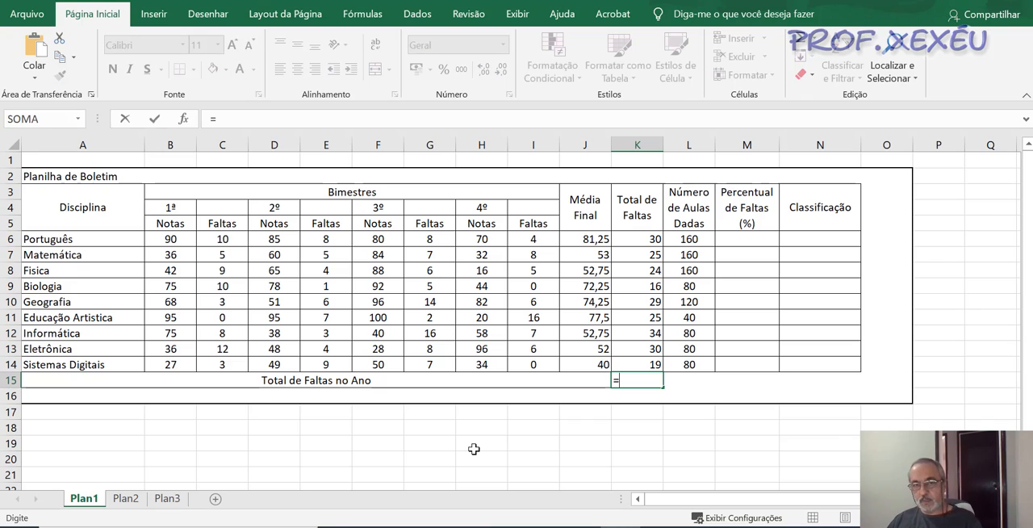
{"action": "type", "text": "som"}
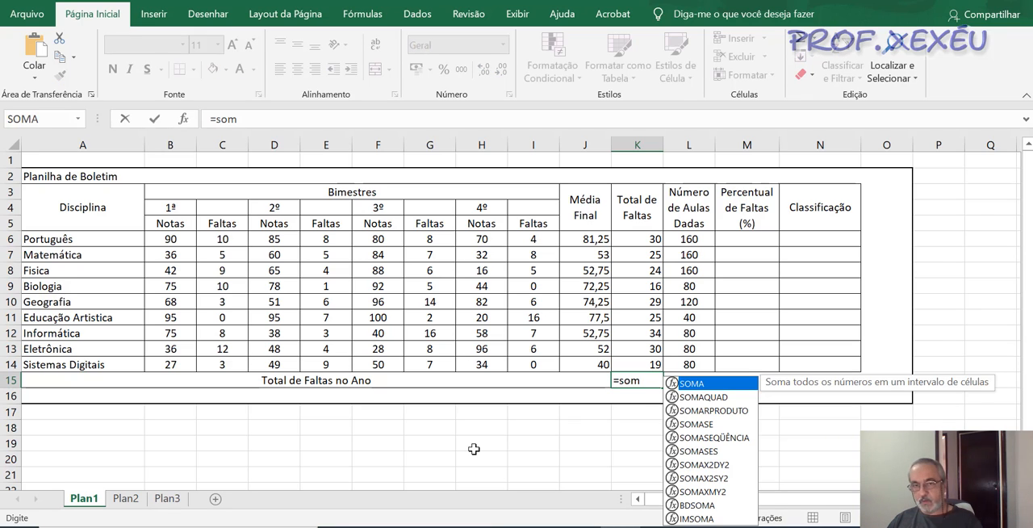
{"action": "type", "text": "("}
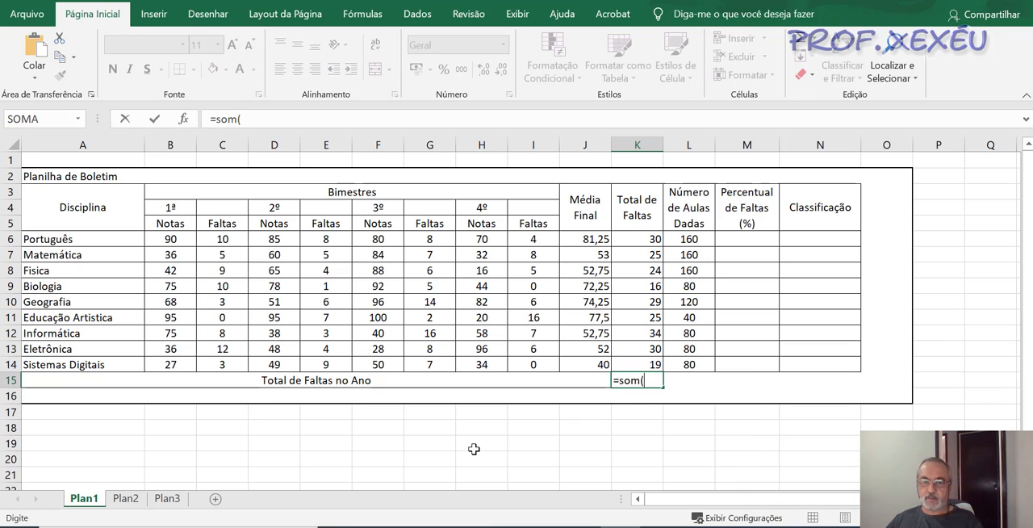
{"action": "key", "text": "BackSpace"}
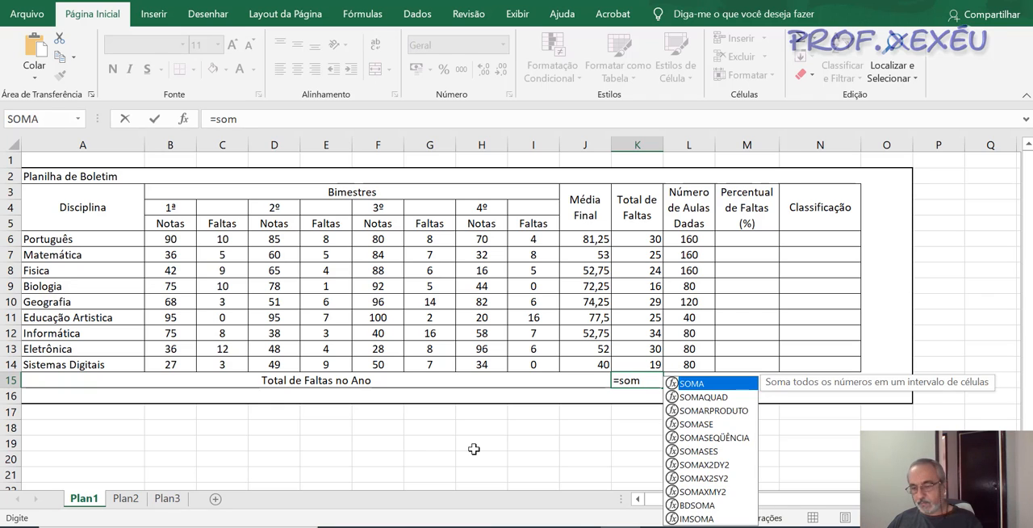
{"action": "type", "text": "a("}
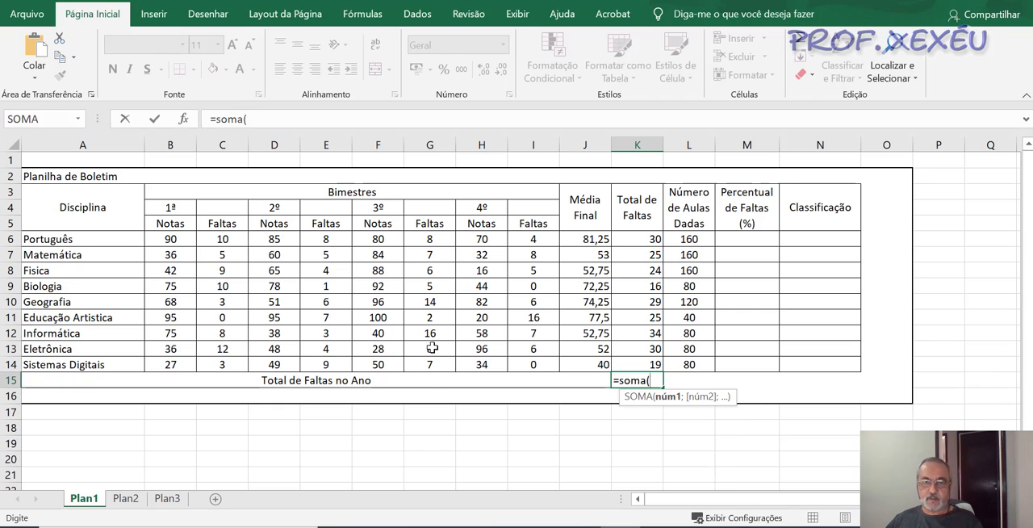
{"action": "left_click_drag", "start_coordinate": [638, 239], "coordinate": [637, 361]}
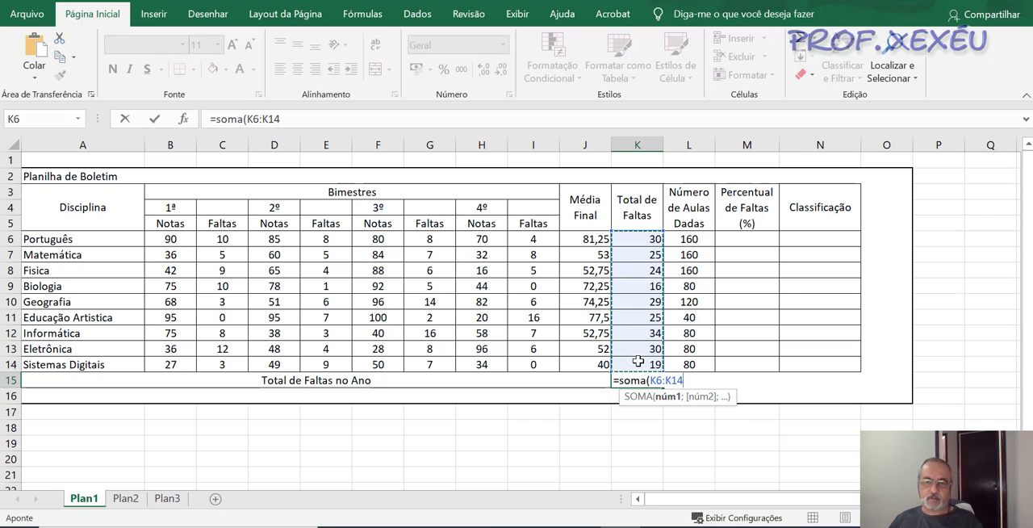
{"action": "type", "text": ")"}
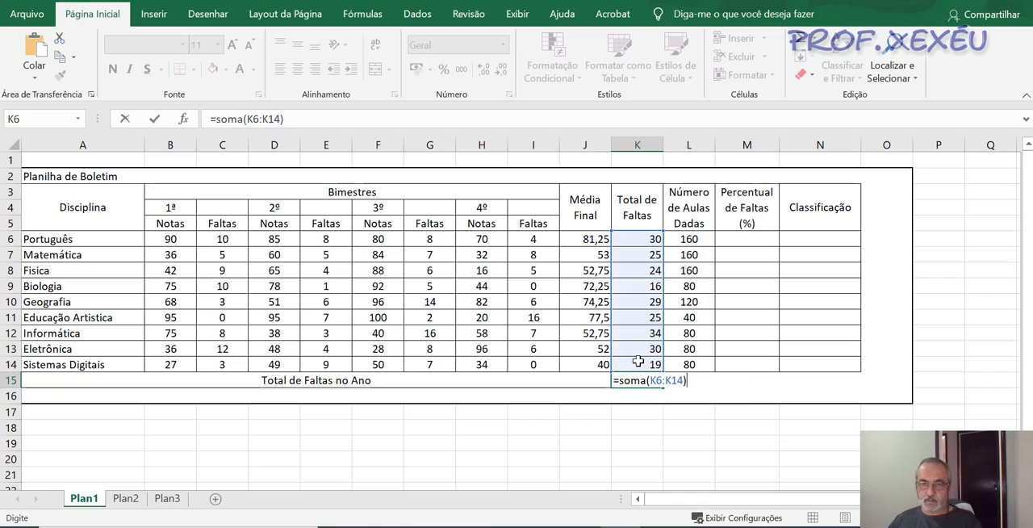
{"action": "key", "text": "Return"}
{"action": "key", "text": "Up"}
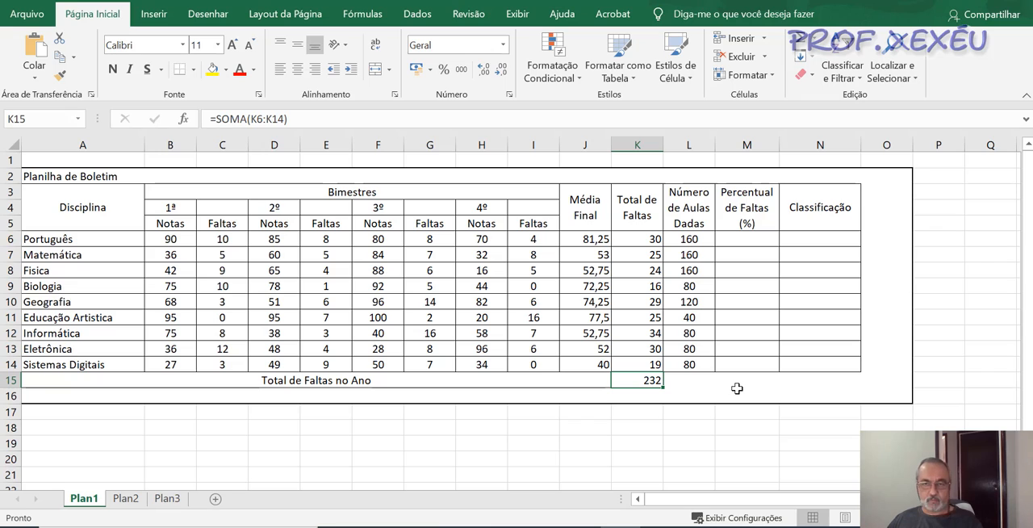
- Calculate the Percentual de Faltas for Português in M6 with the formula =K6/L6 and reselect the cell
{"action": "left_click", "coordinate": [728, 244]}
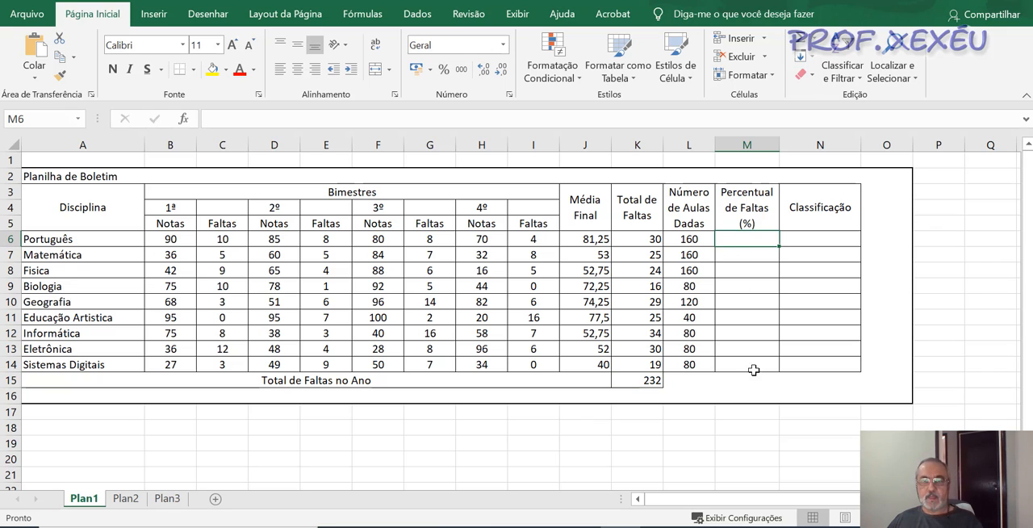
{"action": "left_click", "coordinate": [646, 242]}
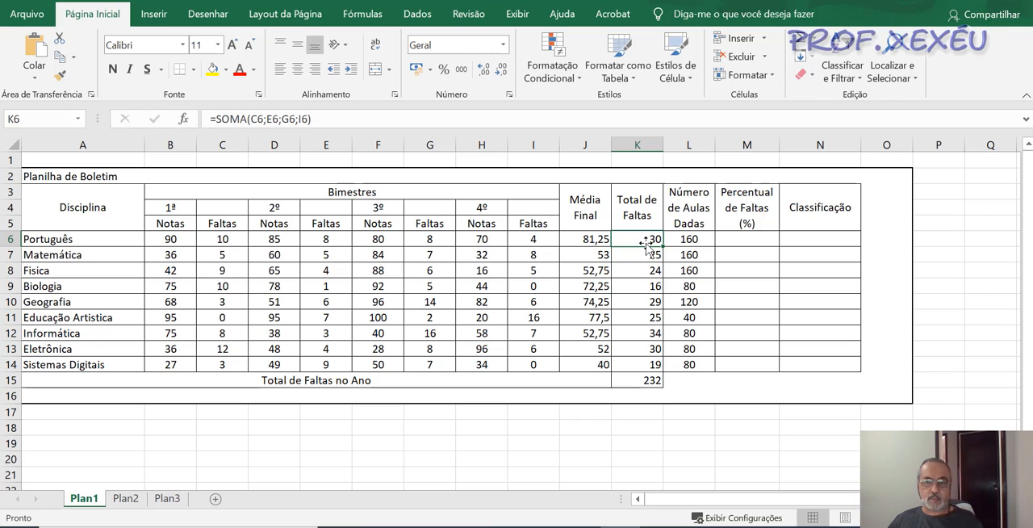
{"action": "left_click", "coordinate": [754, 243]}
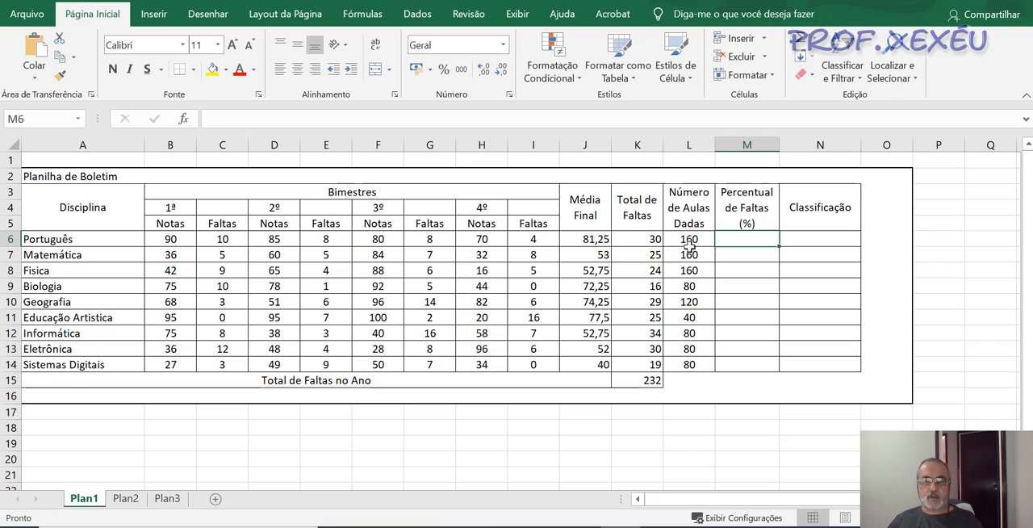
{"action": "type", "text": "="}
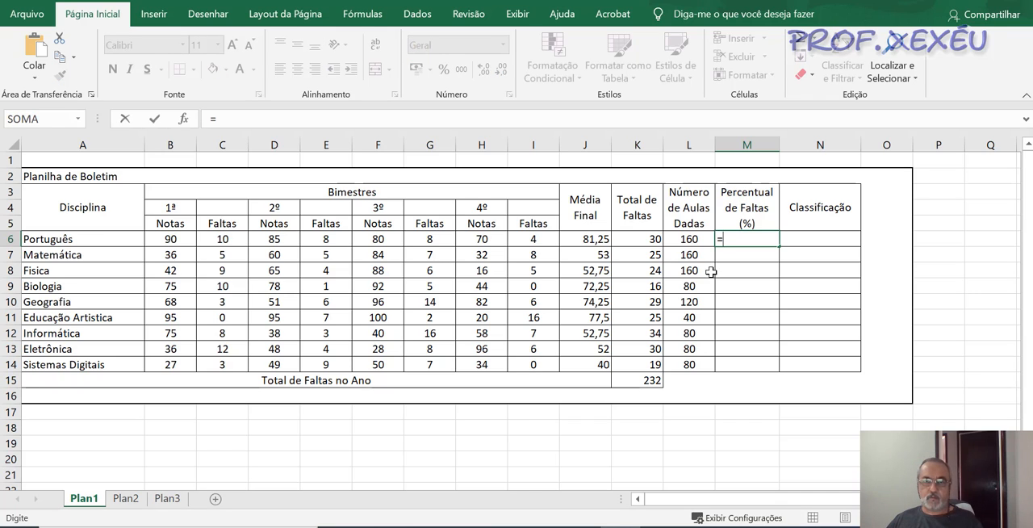
{"action": "left_click", "coordinate": [635, 237]}
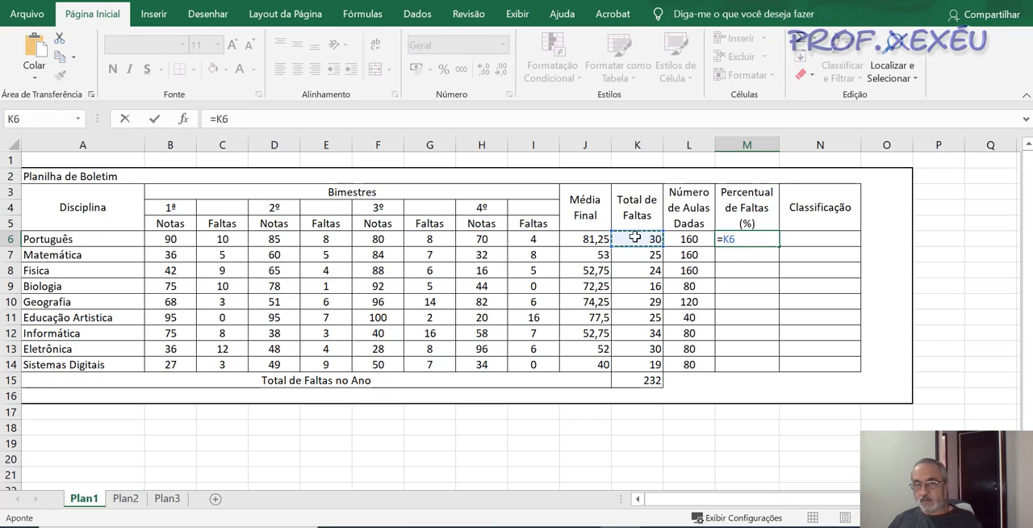
{"action": "type", "text": "/"}
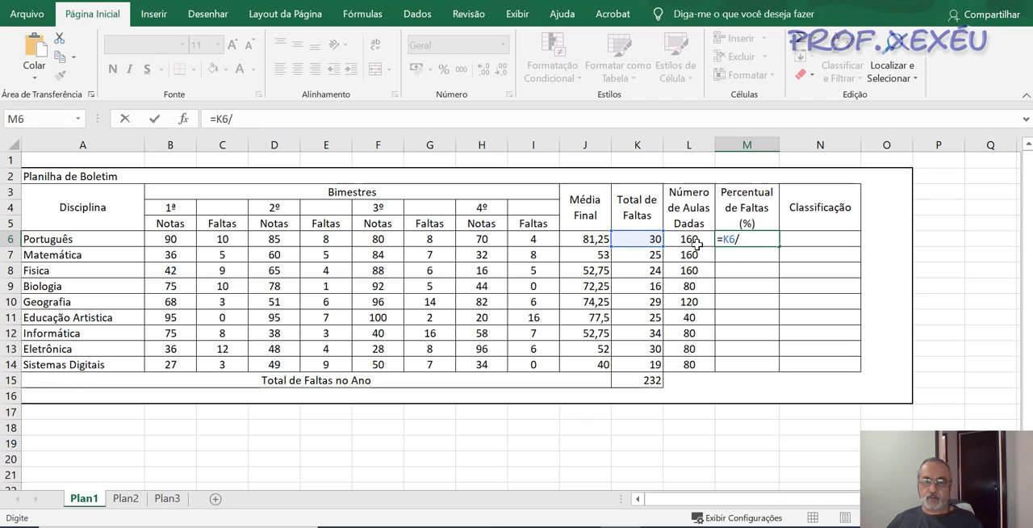
{"action": "left_click", "coordinate": [695, 244]}
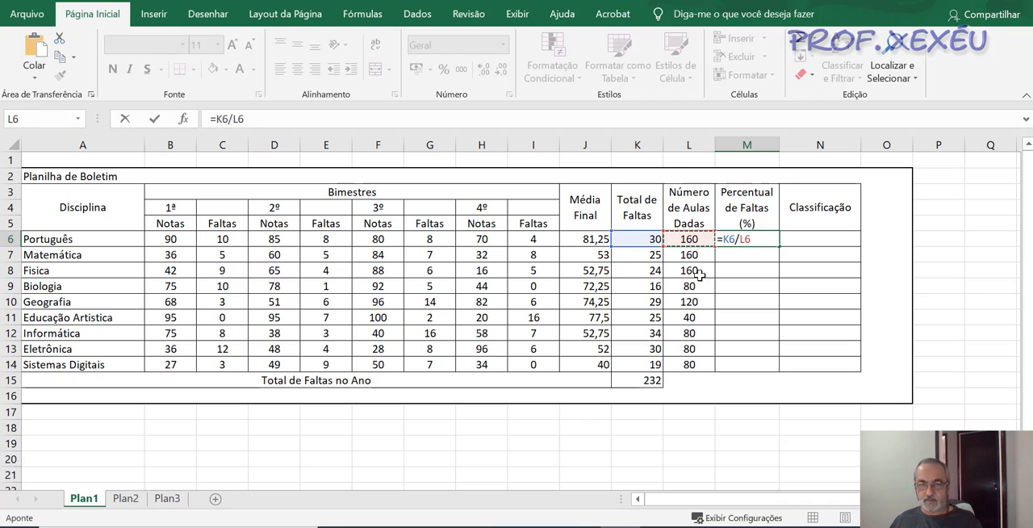
{"action": "key", "text": "Return"}
{"action": "key", "text": "Up"}
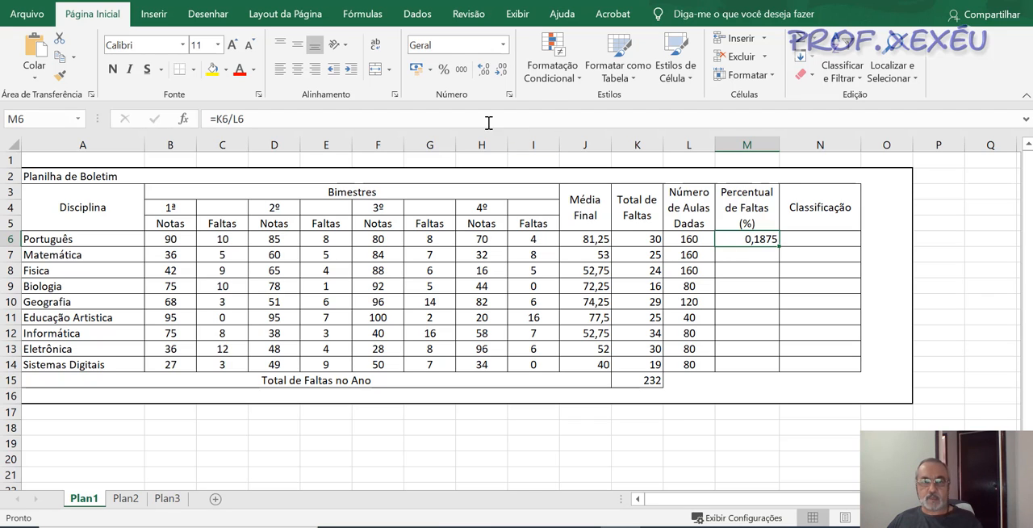
- Format M6 as a percentage with two decimal places and fill it down to M14
{"action": "left_click", "coordinate": [443, 71]}
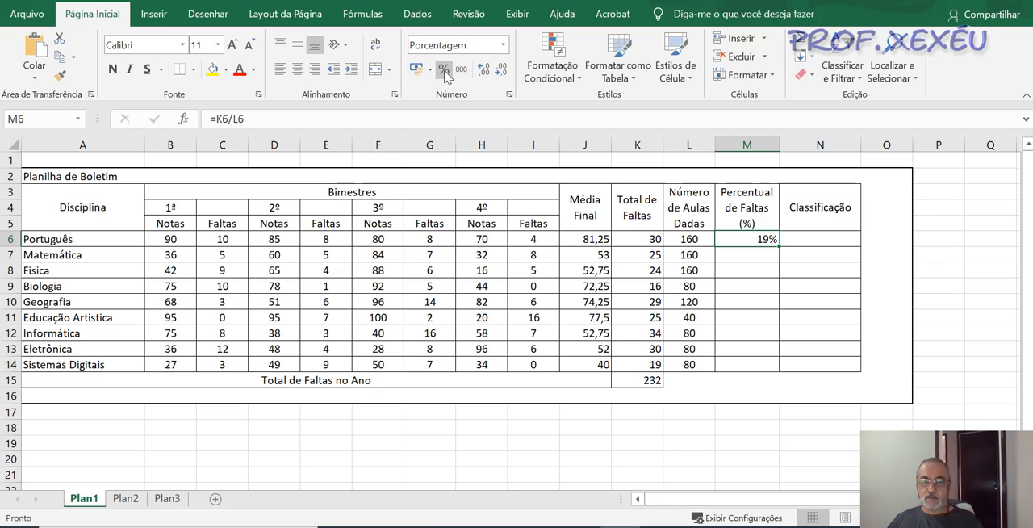
{"action": "left_click", "coordinate": [485, 71]}
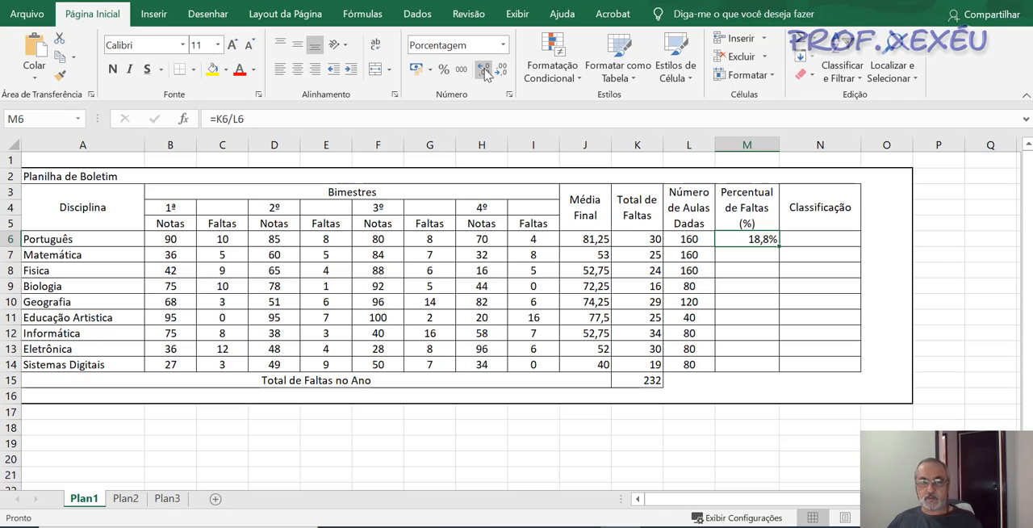
{"action": "left_click", "coordinate": [485, 71]}
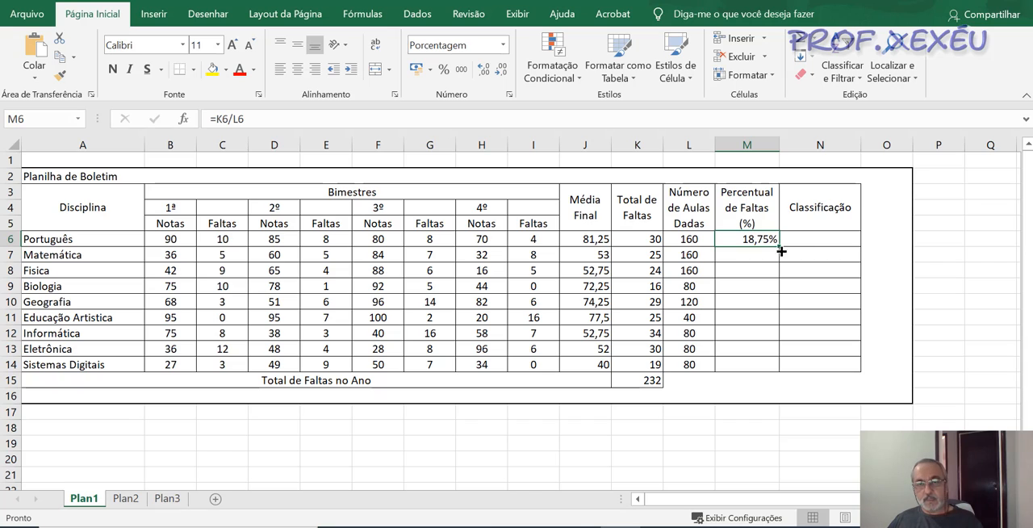
{"action": "left_click_drag", "start_coordinate": [780, 246], "coordinate": [787, 365]}
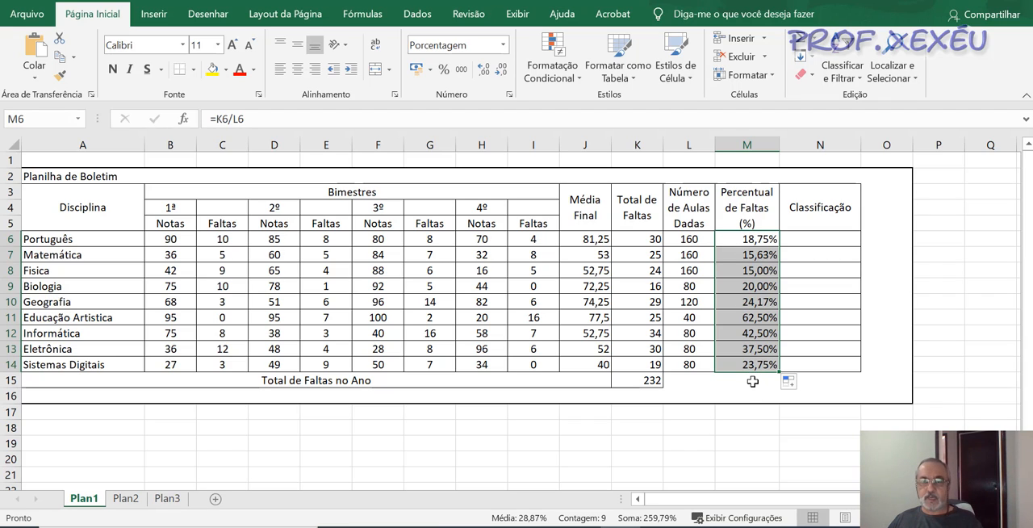
{"action": "left_click", "coordinate": [822, 241]}
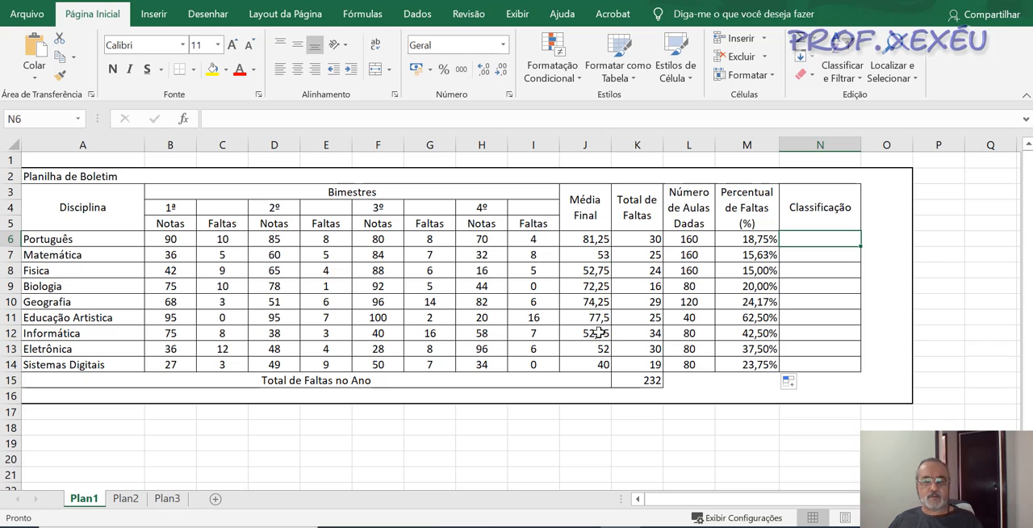
{"action": "left_click", "coordinate": [596, 241]}
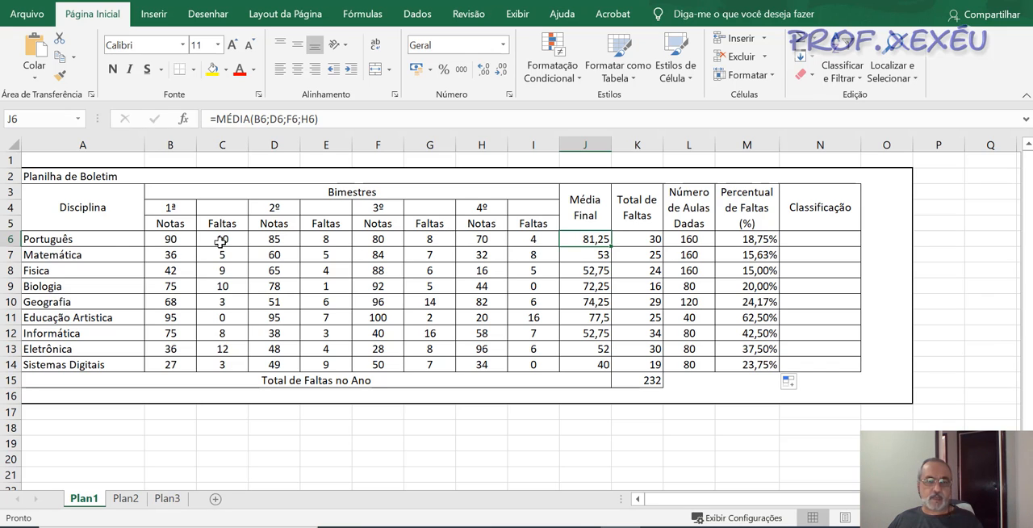
{"action": "left_click", "coordinate": [821, 240]}
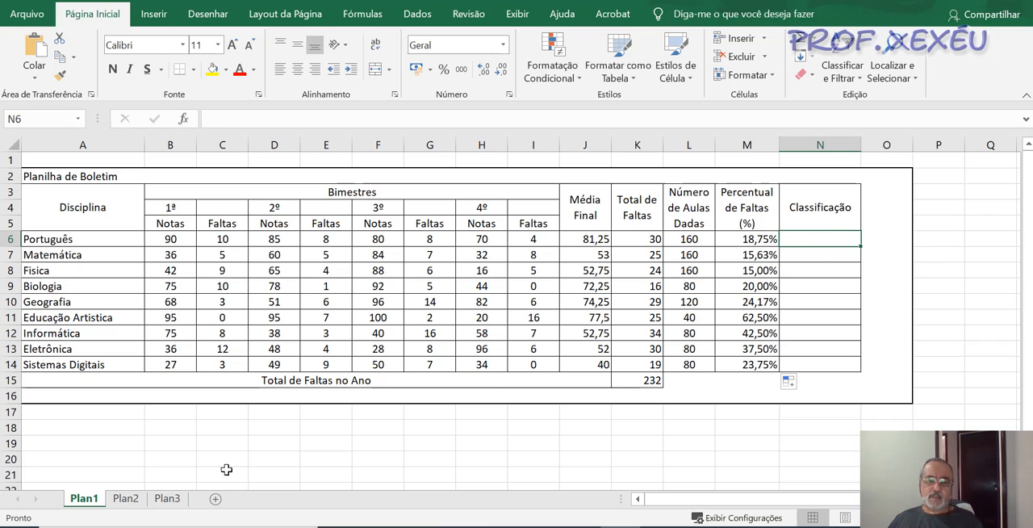
- Switch to Plan2 and clear the old sum example from A3:D3
{"action": "left_click", "coordinate": [123, 501]}
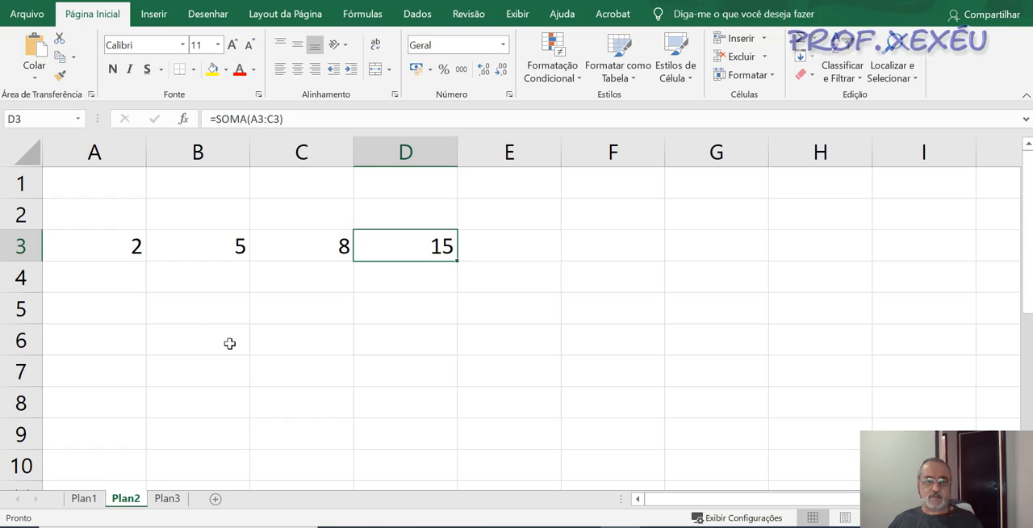
{"action": "left_click", "coordinate": [129, 251]}
{"action": "left_click_drag", "start_coordinate": [100, 247], "coordinate": [435, 245]}
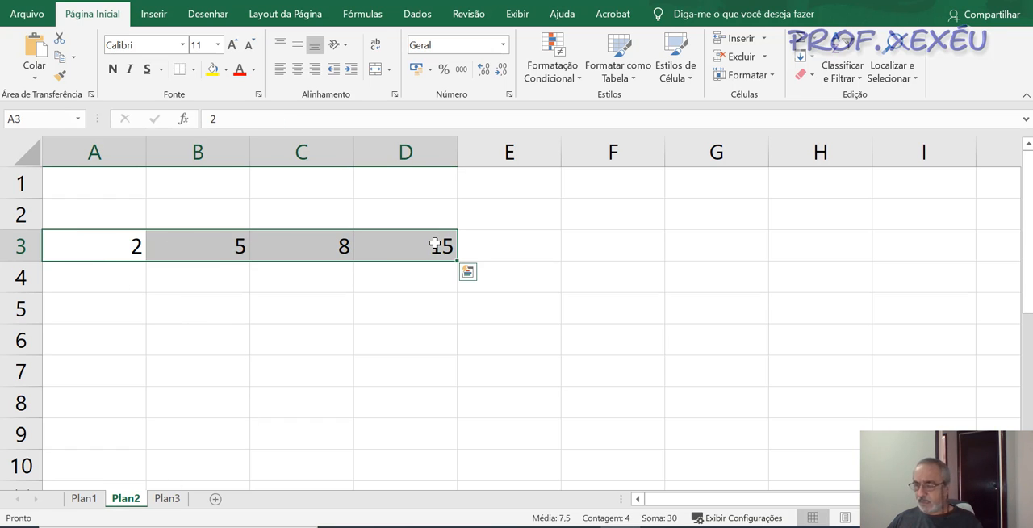
{"action": "key", "text": "Delete"}
{"action": "key", "text": "shift+BackSpace"}
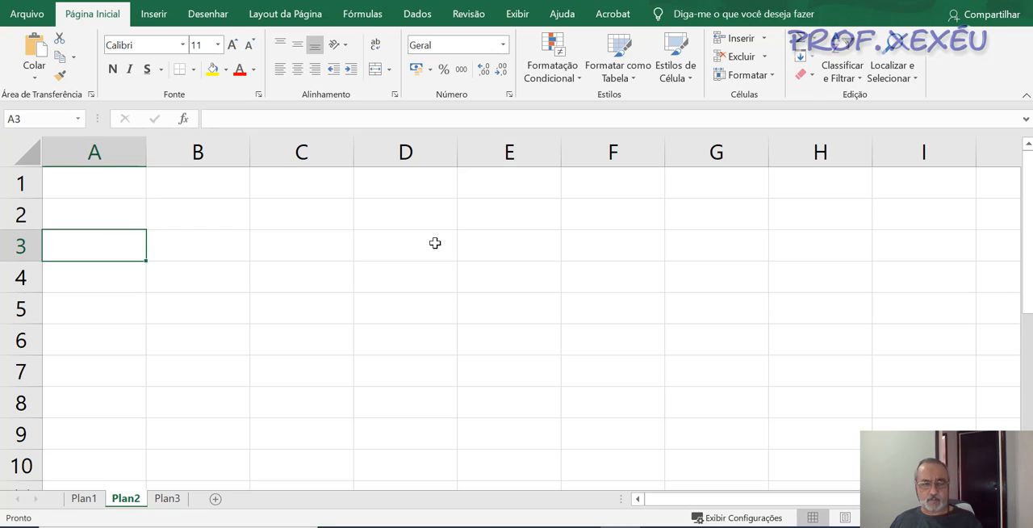
- Enter the sample grades 80, 40, 20 and 77 in cells B3 to B6
{"action": "key", "text": "Right"}
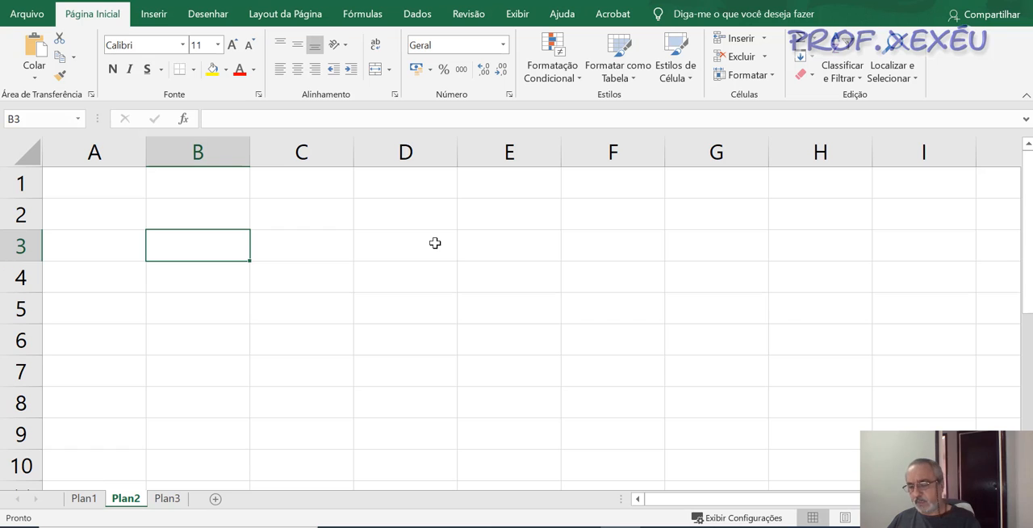
{"action": "type", "text": "80"}
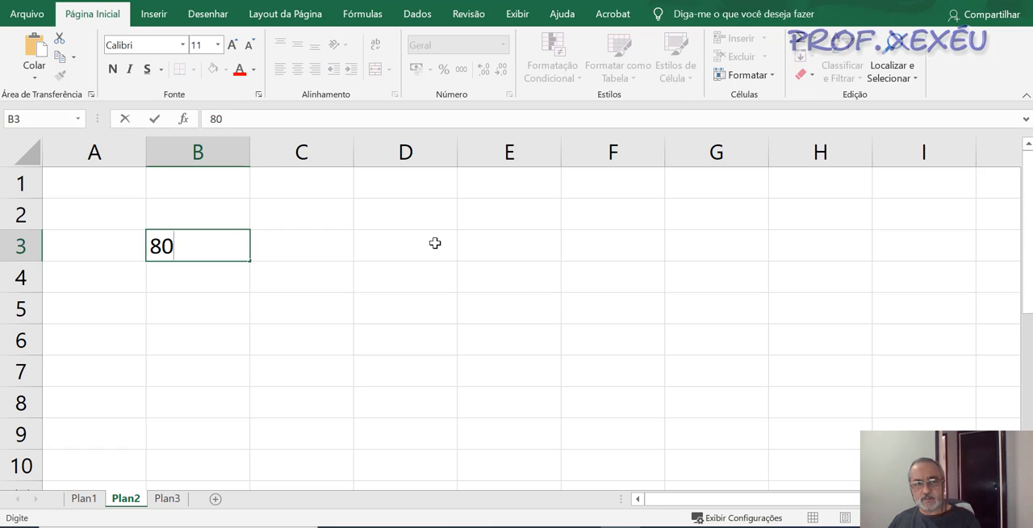
{"action": "key", "text": "Return"}
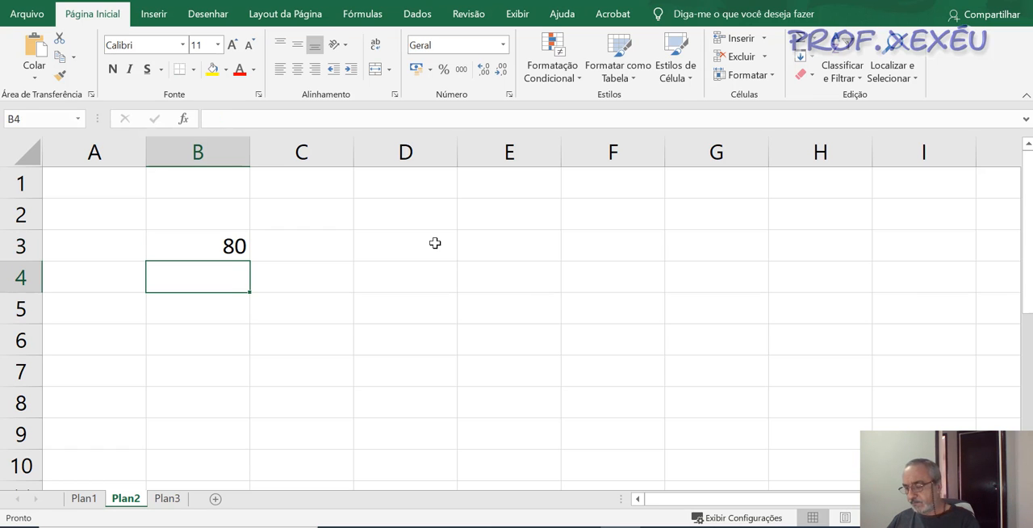
{"action": "type", "text": "40"}
{"action": "key", "text": "Return"}
{"action": "type", "text": "20"}
{"action": "key", "text": "Return"}
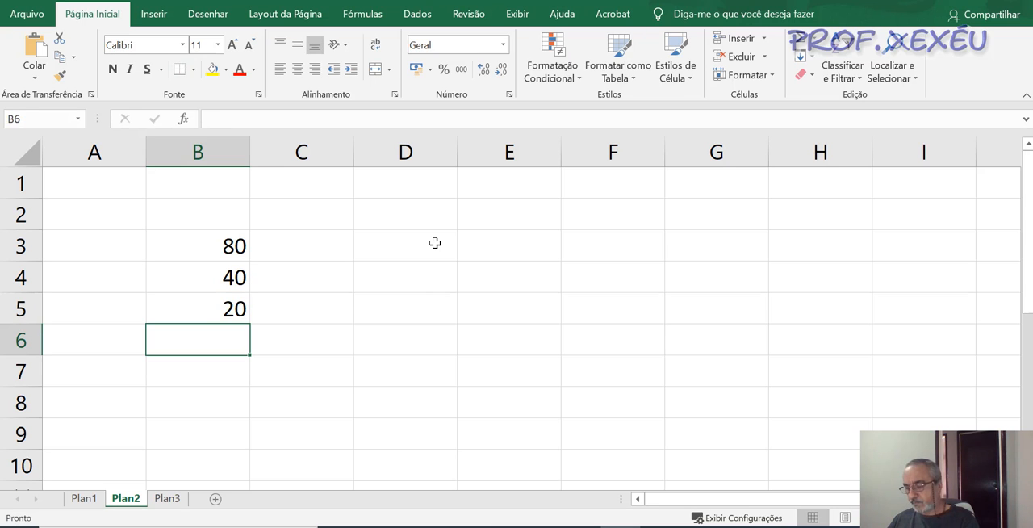
{"action": "type", "text": "77"}
{"action": "key", "text": "Return"}
- Select C3 beside the first sample grade and widen column C slightly
{"action": "key", "text": "Up"}
{"action": "key", "text": "Up"}
{"action": "key", "text": "Up"}
{"action": "key", "text": "Up"}
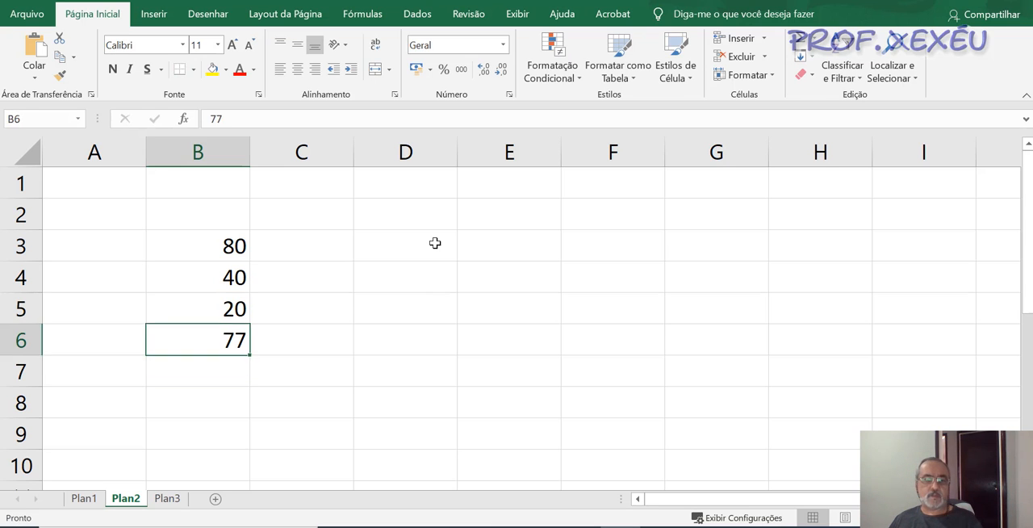
{"action": "key", "text": "Right"}
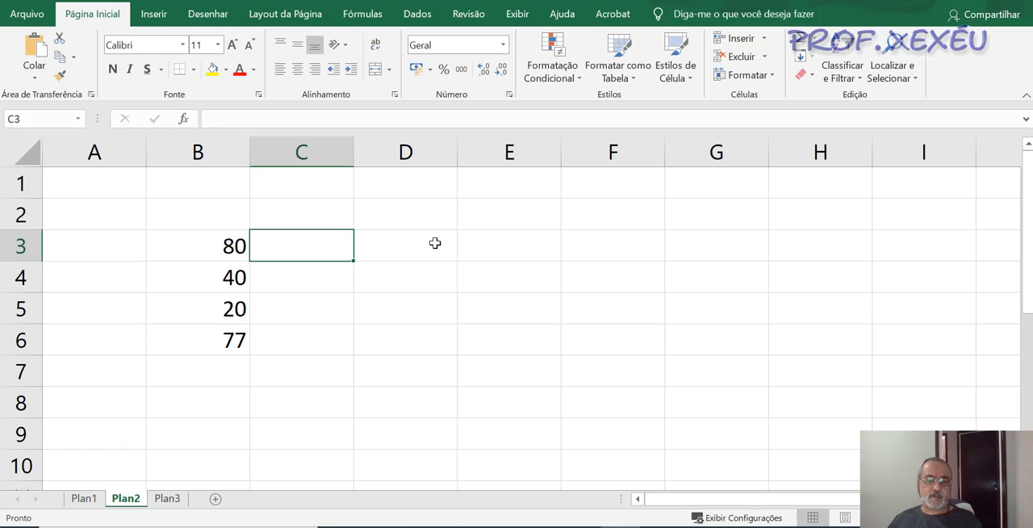
{"action": "left_click_drag", "start_coordinate": [356, 154], "coordinate": [380, 156]}
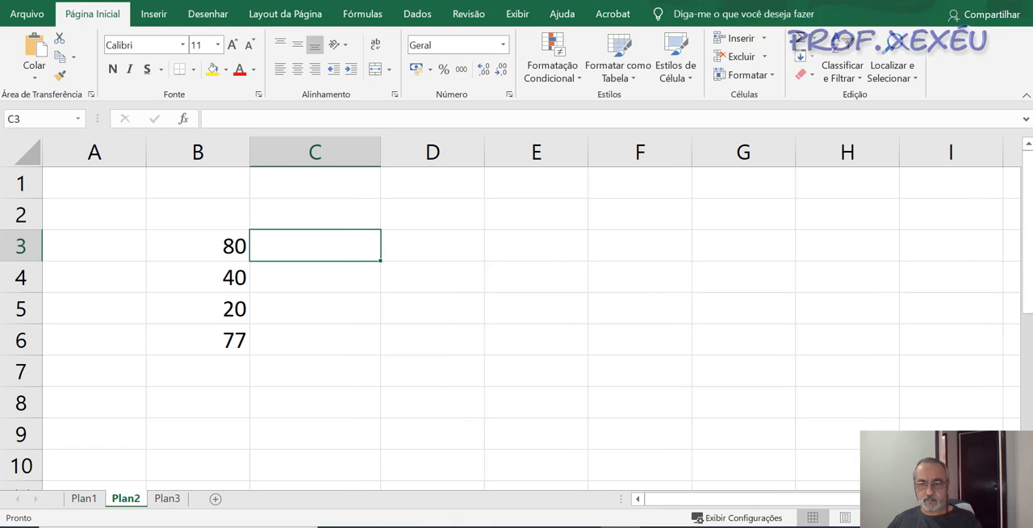
{"action": "left_click_drag", "start_coordinate": [956, 518], "coordinate": [962, 518]}
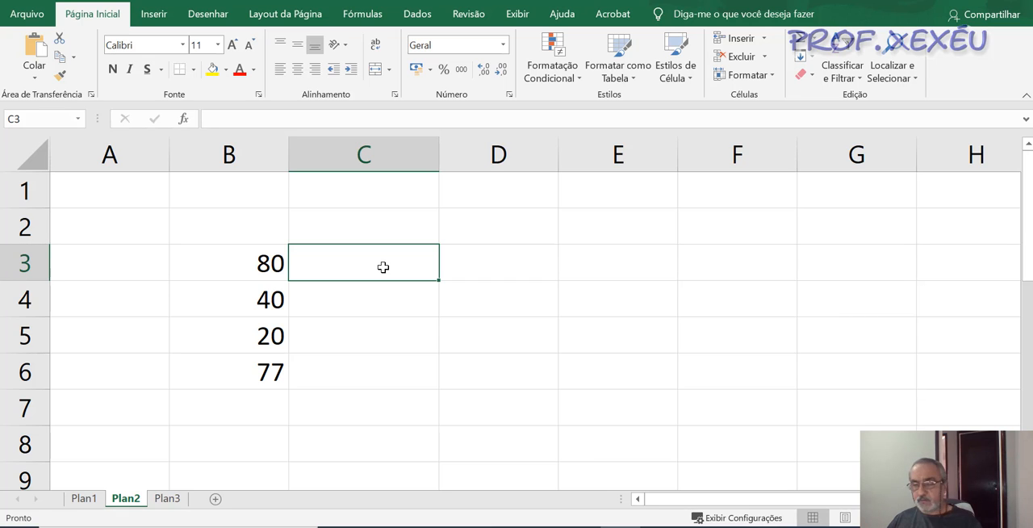
- Start an SE formula in C3, chosen from the function suggestions, with the logical test B3>=60
{"action": "type", "text": "="}
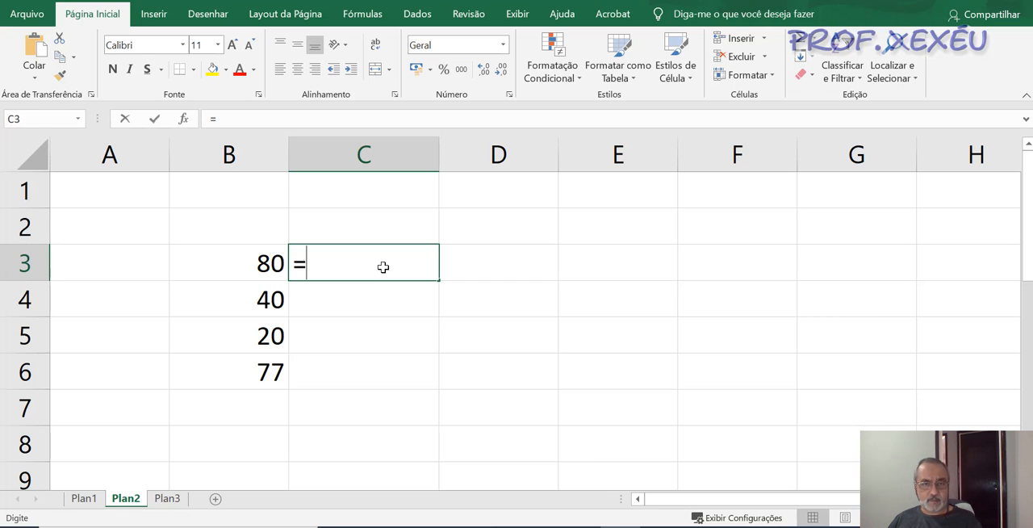
{"action": "type", "text": "se"}
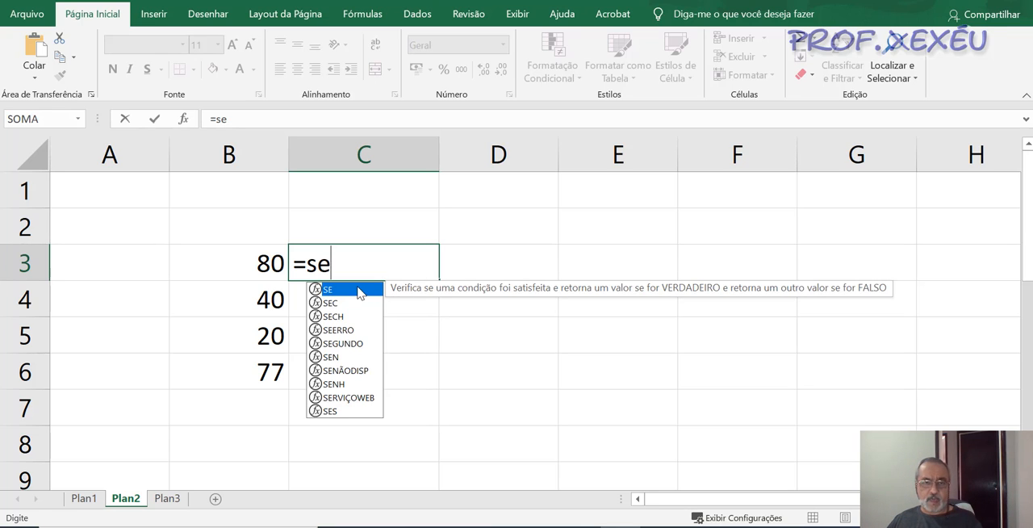
{"action": "double_click", "coordinate": [359, 298]}
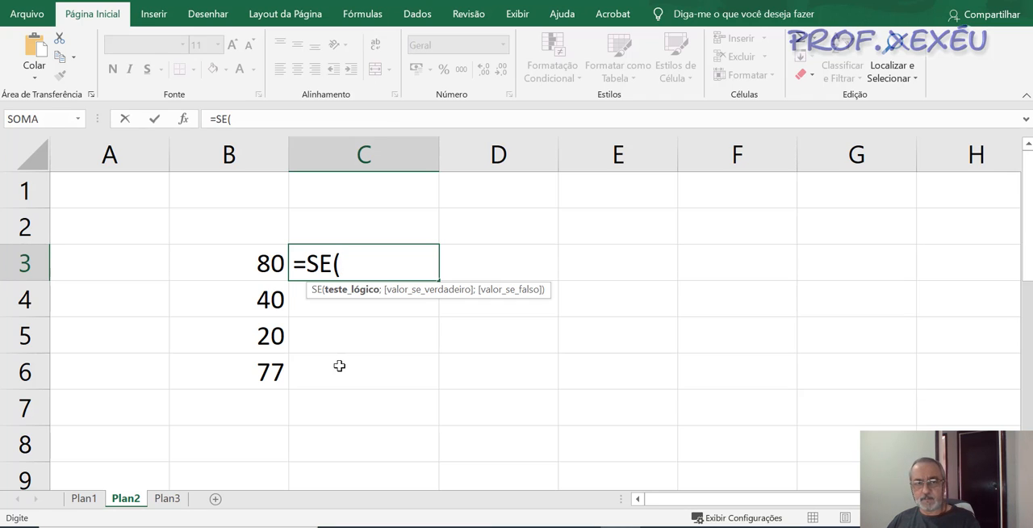
{"action": "left_click", "coordinate": [211, 258]}
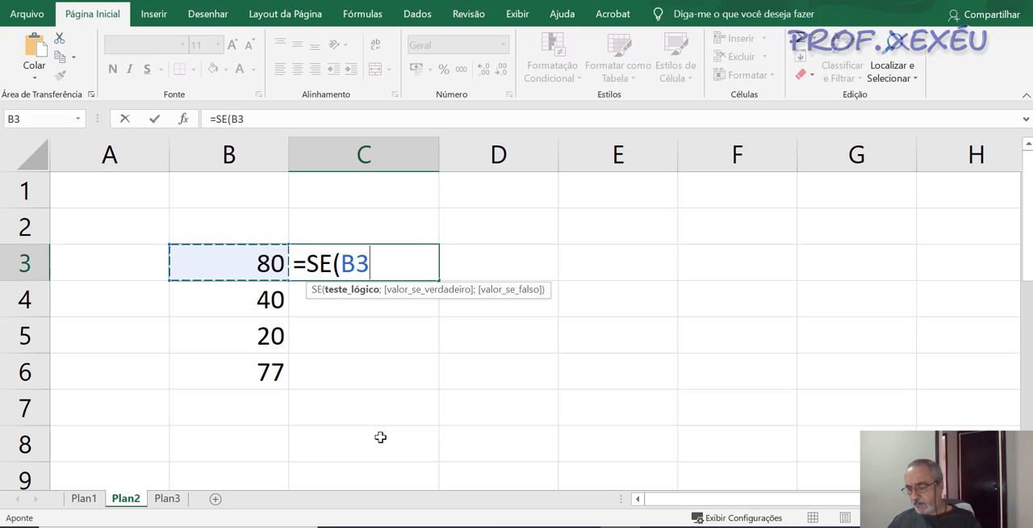
{"action": "type", "text": ">="}
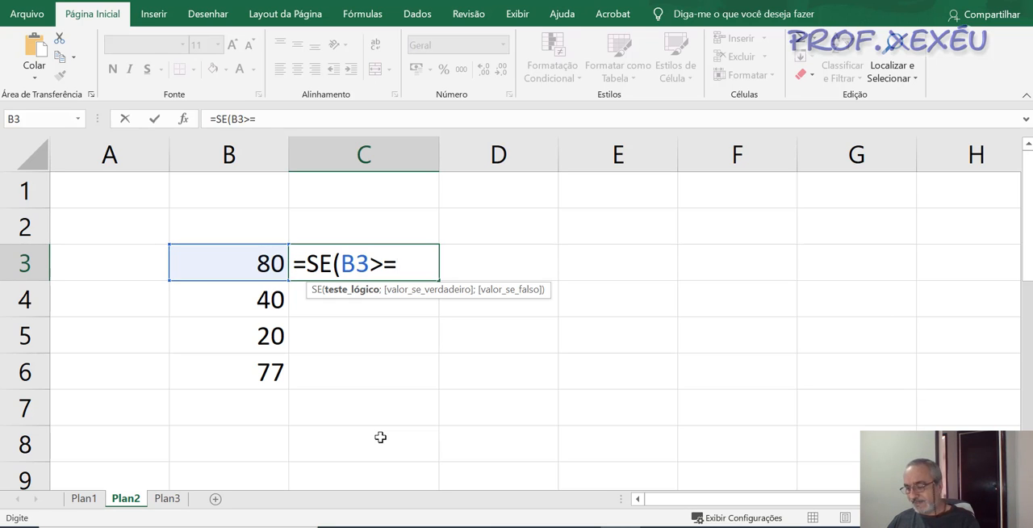
{"action": "type", "text": "60"}
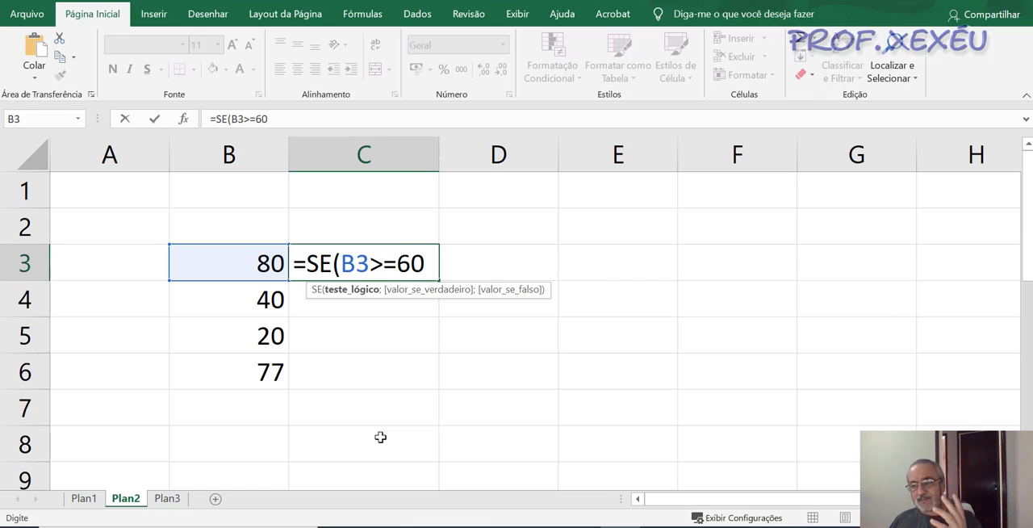
- Add Aprovado without quotation marks as the SE formula's value-if-true argument in C3 and enter the formula
{"action": "type", "text": ";"}
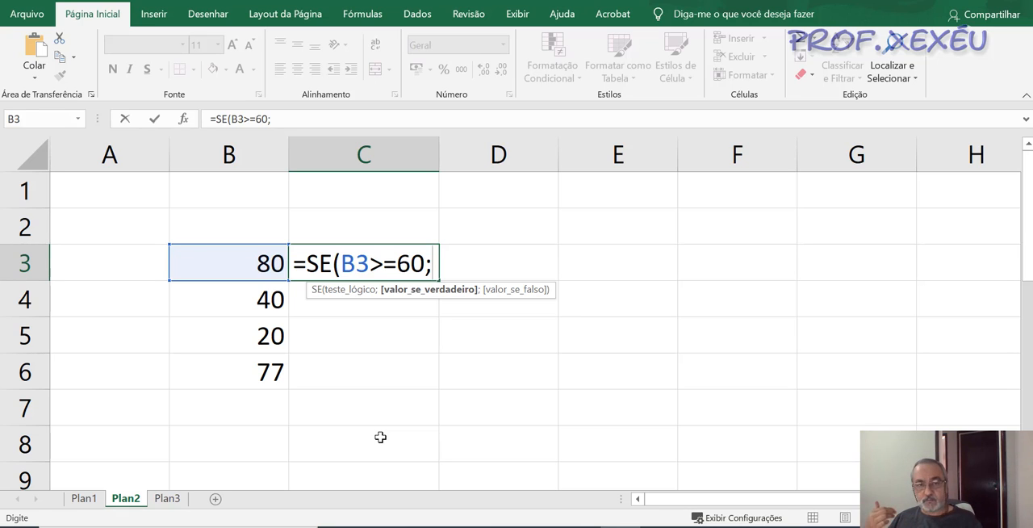
{"action": "type", "text": "A"}
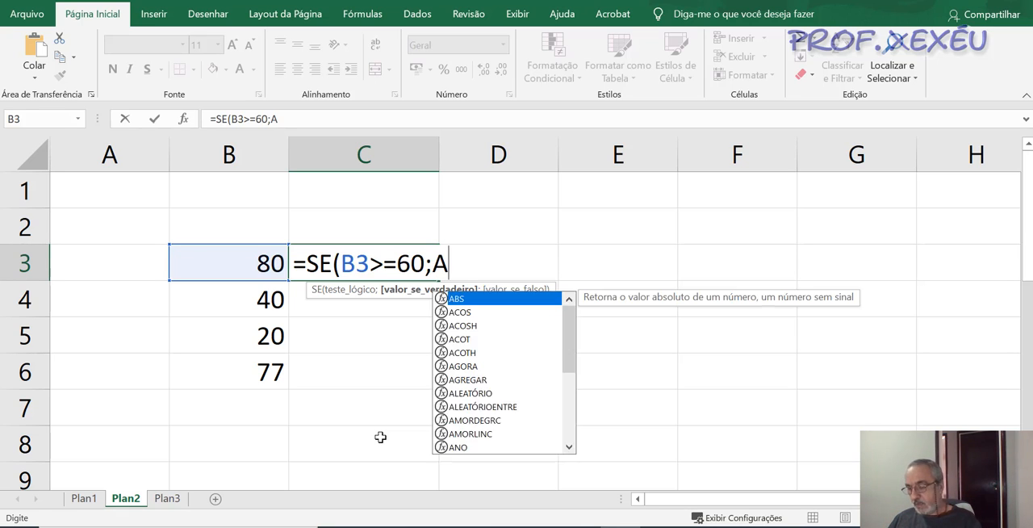
{"action": "type", "text": "provado"}
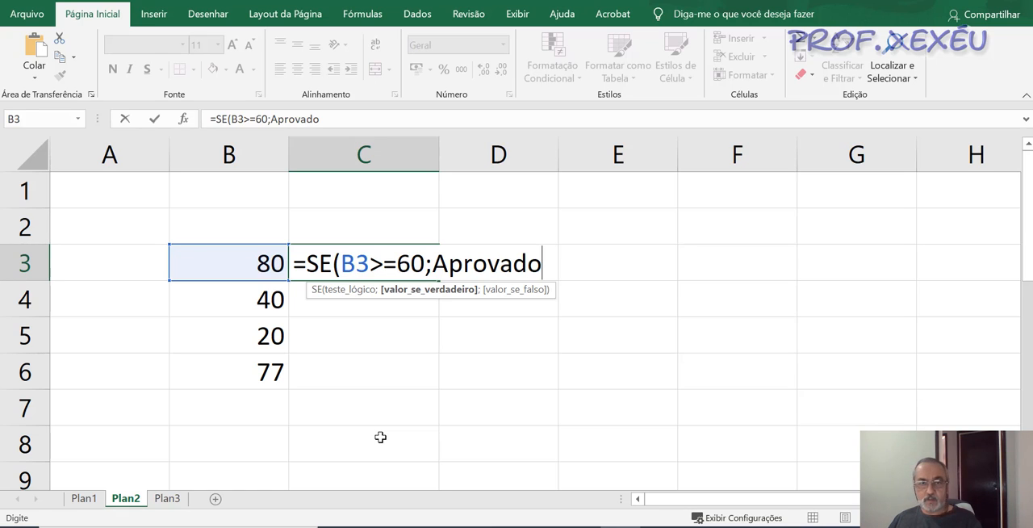
{"action": "key", "text": "Left"}
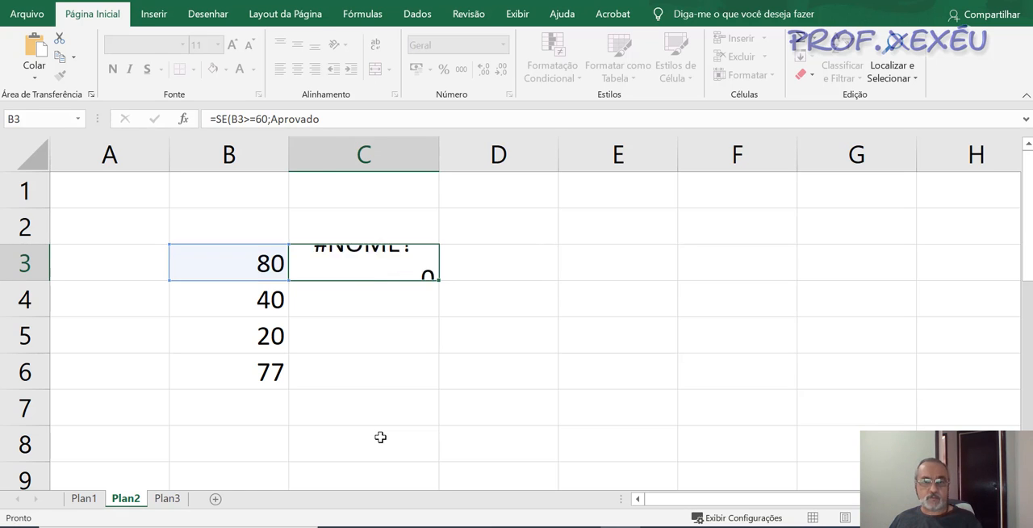
{"action": "key", "text": "Left"}
{"action": "key", "text": "Right"}
{"action": "key", "text": "Right"}
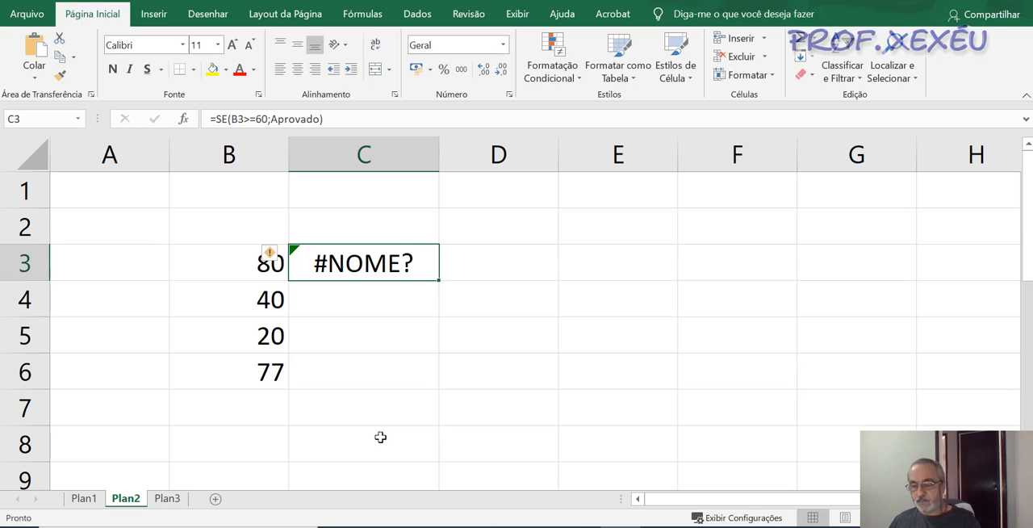
- Edit the SE formula in C3 to enclose the word Aprovado in double quotation marks
{"action": "key", "text": "F2"}
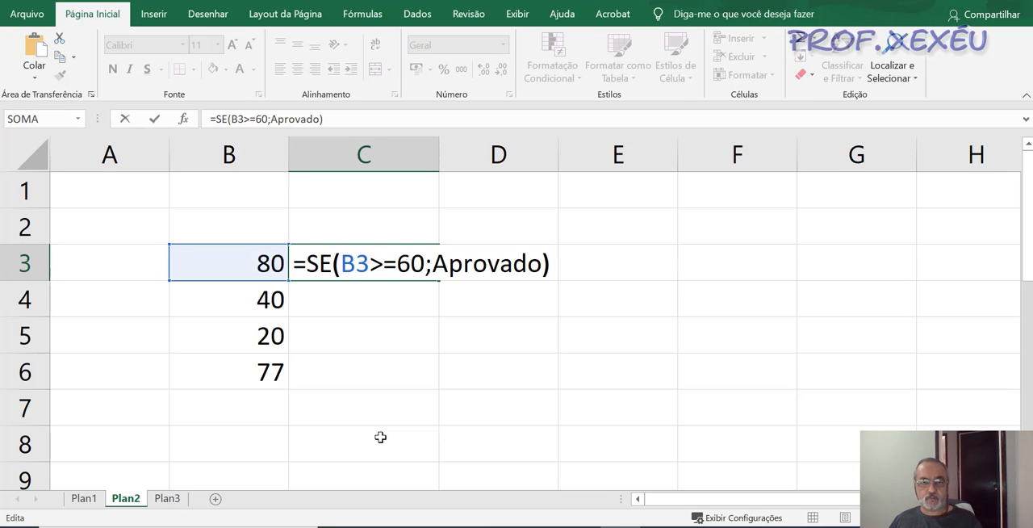
{"action": "key", "text": "Left"}
{"action": "key", "text": "Left"}
{"action": "key", "text": "Left"}
{"action": "key", "text": "Left"}
{"action": "key", "text": "Left"}
{"action": "key", "text": "Left"}
{"action": "key", "text": "Left"}
{"action": "key", "text": "Left"}
{"action": "key", "text": "Left"}
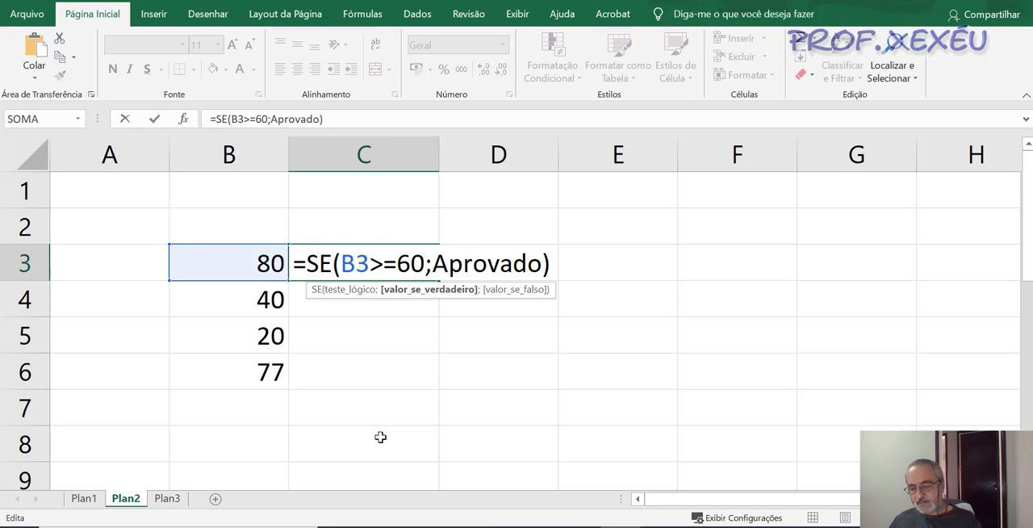
{"action": "type", "text": "\""}
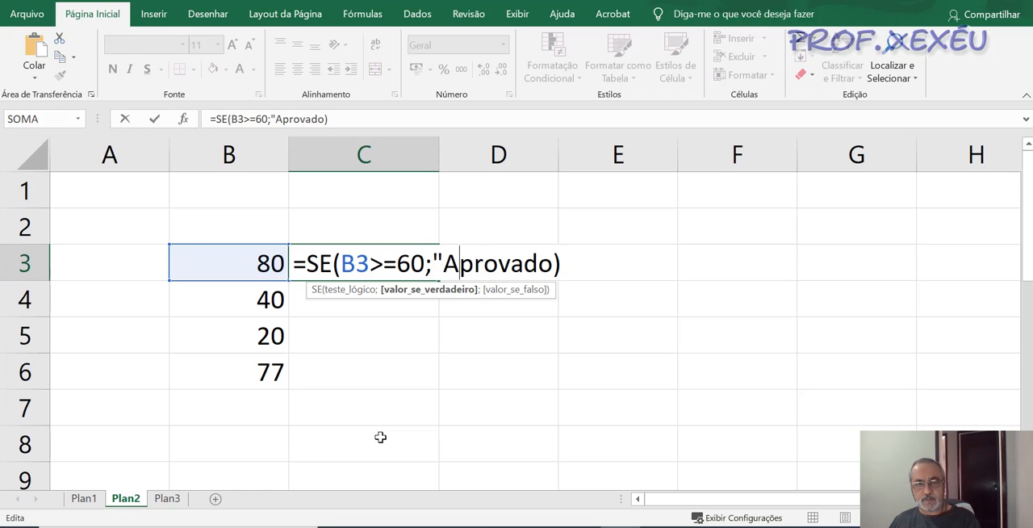
{"action": "key", "text": "Right"}
{"action": "key", "text": "Right"}
{"action": "key", "text": "Right"}
{"action": "key", "text": "Right"}
{"action": "key", "text": "Right"}
{"action": "key", "text": "Right"}
{"action": "key", "text": "Right"}
{"action": "type", "text": "\""}
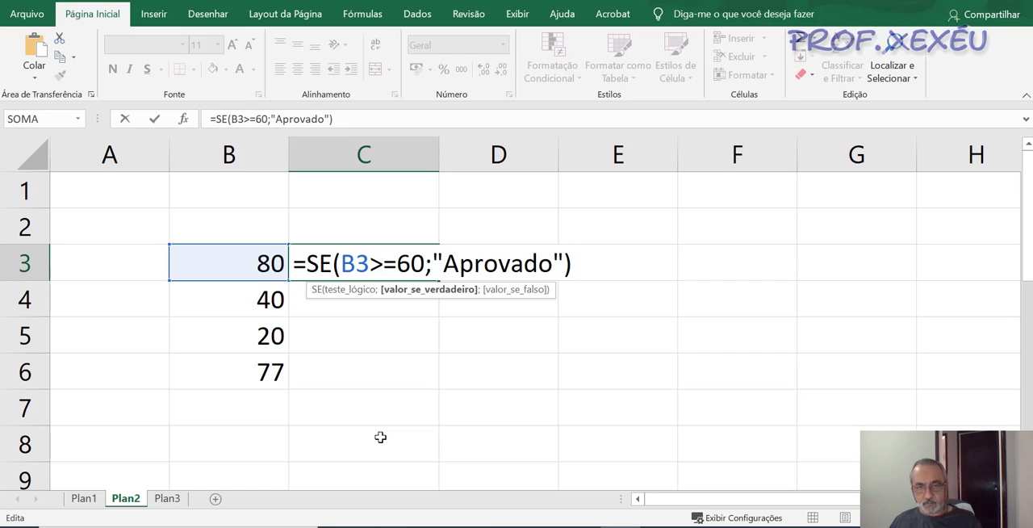
- Add "Reprovado" as the value-if-false argument of the SE formula in C3 and enter the formula
{"action": "type", "text": ";"}
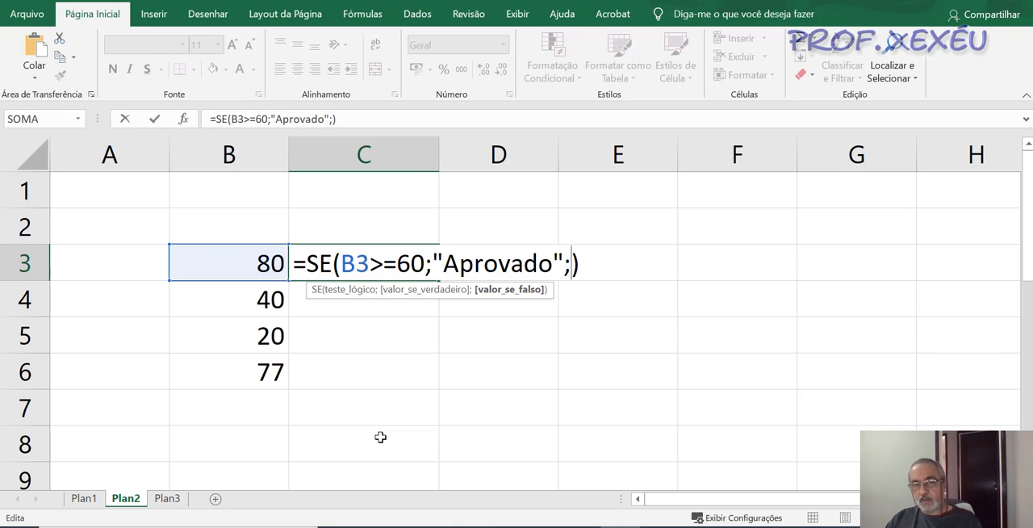
{"action": "type", "text": "\""}
{"action": "type", "text": "Rep"}
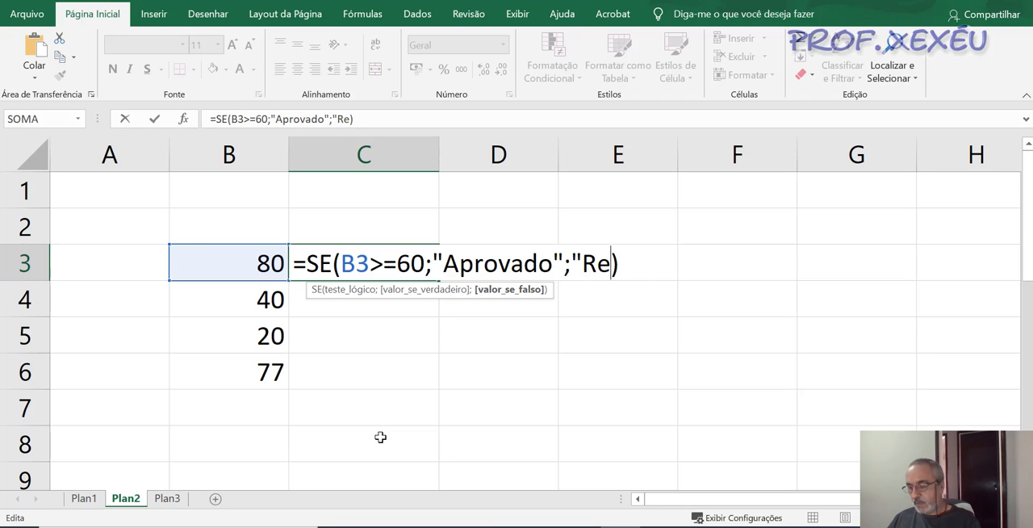
{"action": "type", "text": "rovado"}
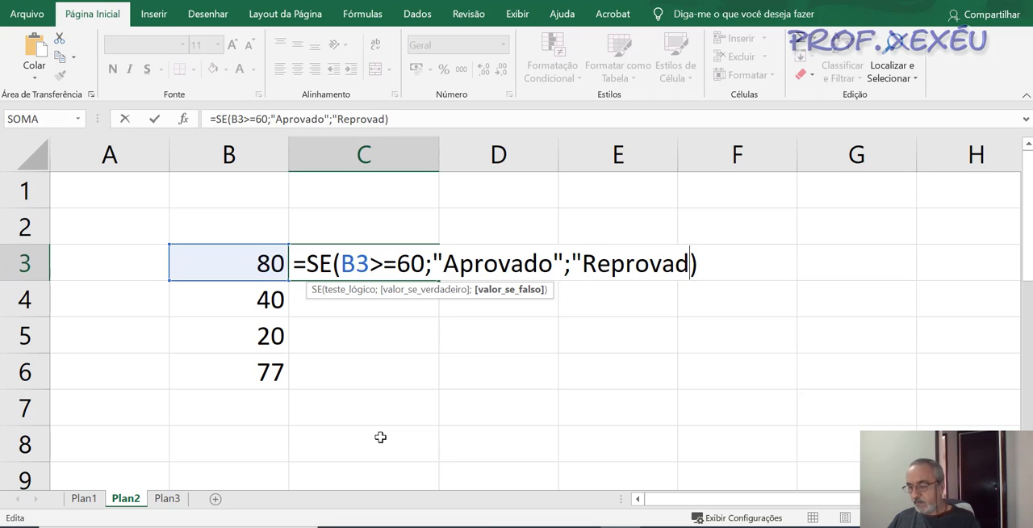
{"action": "type", "text": "\""}
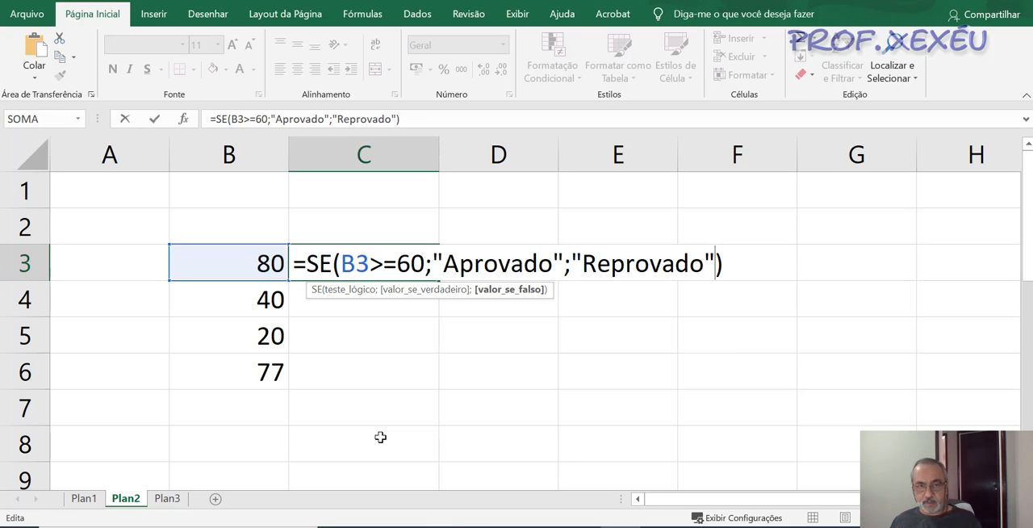
{"action": "key", "text": "Return"}
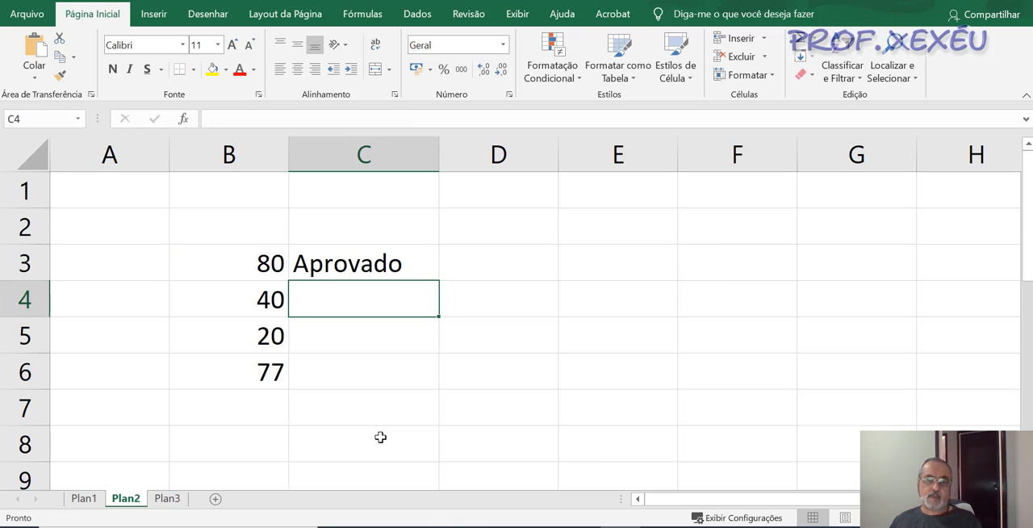
- Review the finished SE formula in C3 and fill it down through C6
{"action": "key", "text": "Up"}
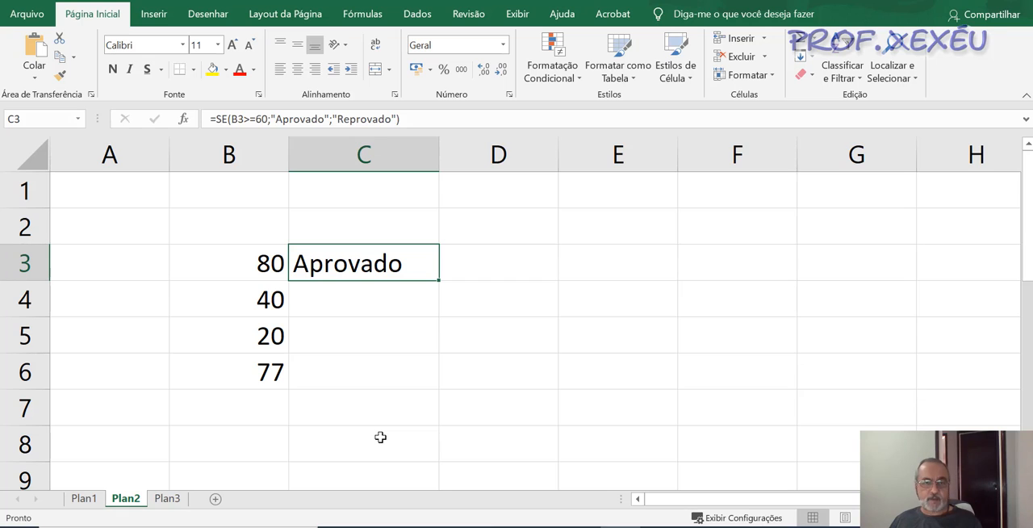
{"action": "key", "text": "F2"}
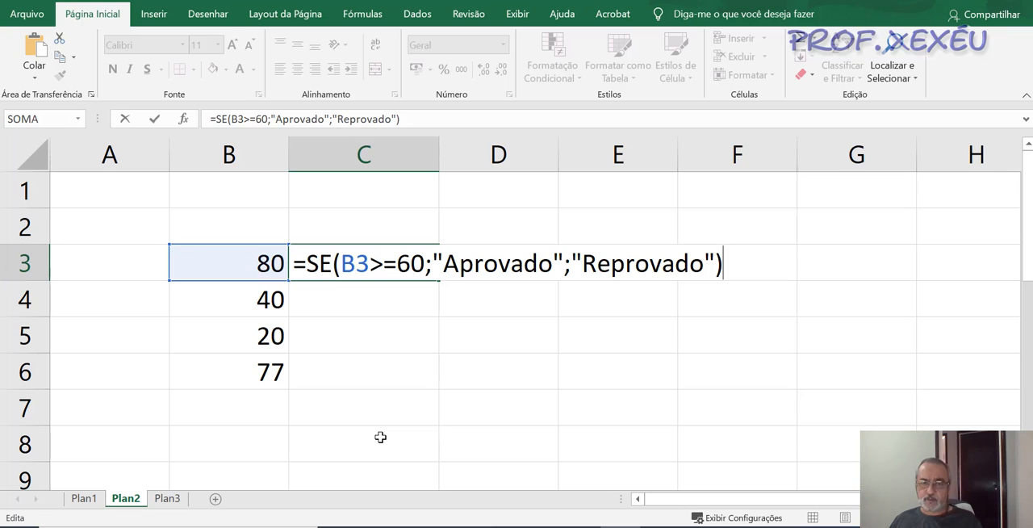
{"action": "key", "text": "Return"}
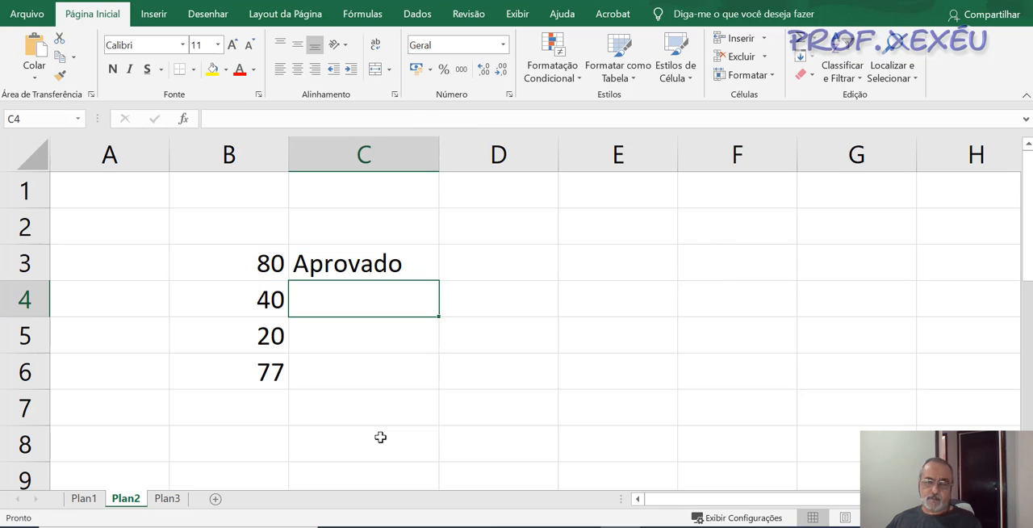
{"action": "left_click", "coordinate": [406, 265]}
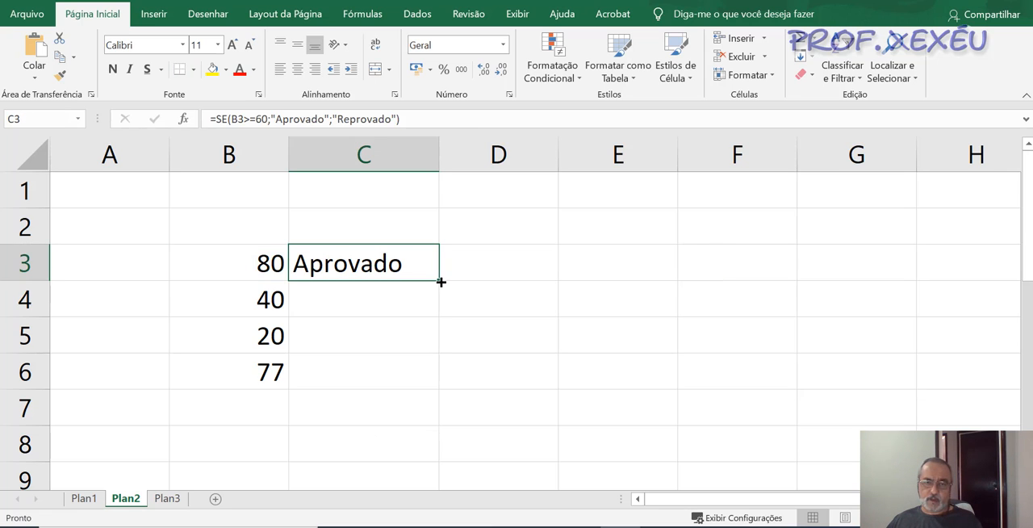
{"action": "left_click_drag", "start_coordinate": [440, 282], "coordinate": [440, 386]}
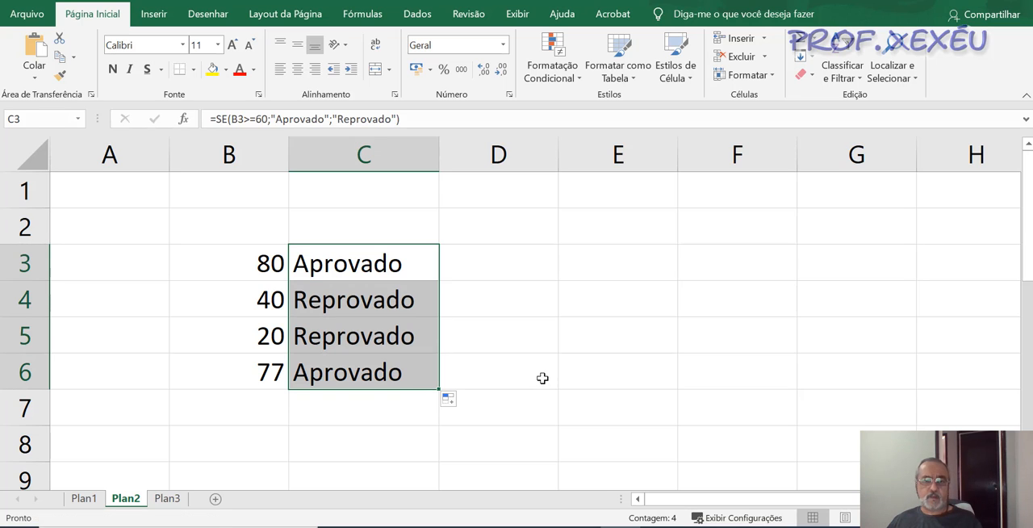
- Check the grades in B4 to B6 against the classifications beside them, including the copied formulas in C4 and C5
{"action": "left_click", "coordinate": [251, 299]}
{"action": "left_click", "coordinate": [353, 299]}
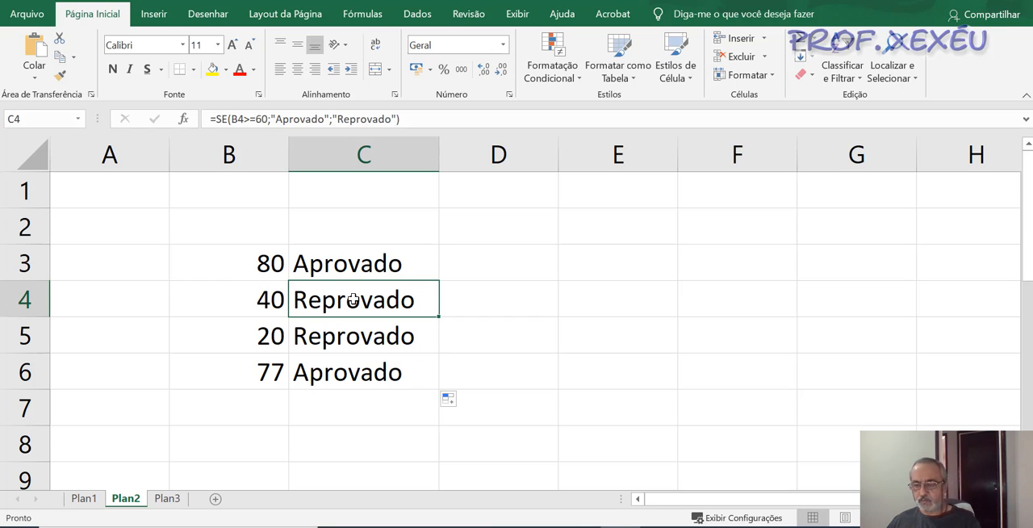
{"action": "left_click", "coordinate": [266, 334]}
{"action": "left_click", "coordinate": [314, 340]}
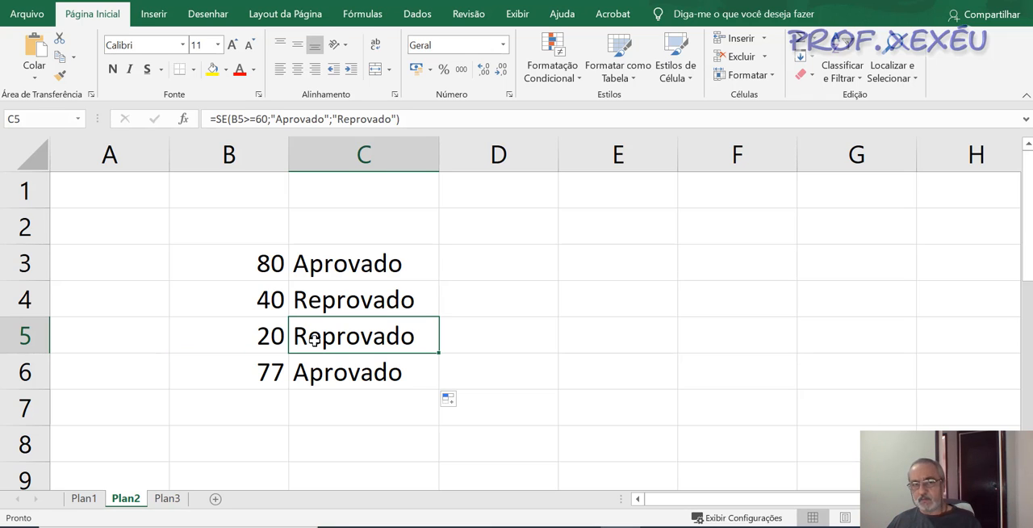
{"action": "left_click", "coordinate": [264, 373]}
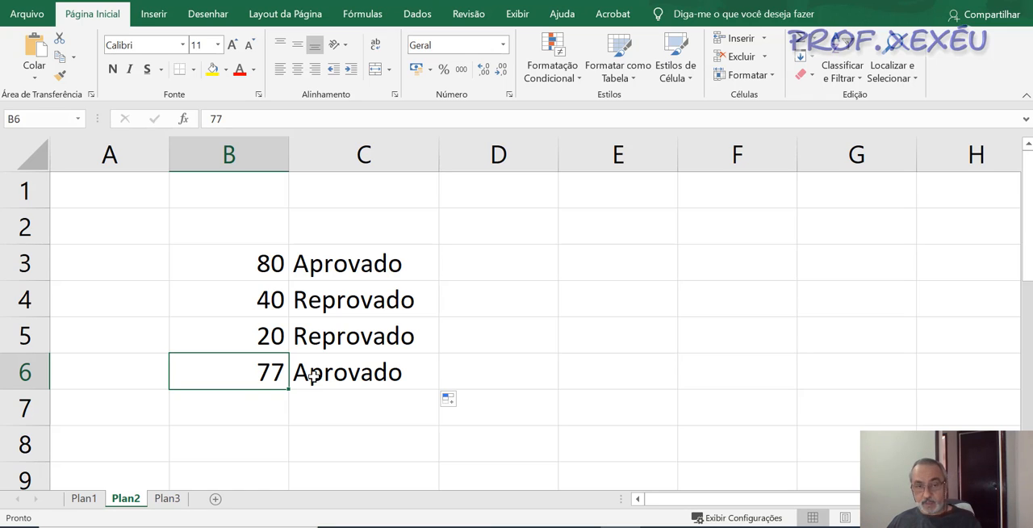
- Change the sample grade in B3 to 10 and inspect the classification formula in C3
{"action": "left_click", "coordinate": [270, 270]}
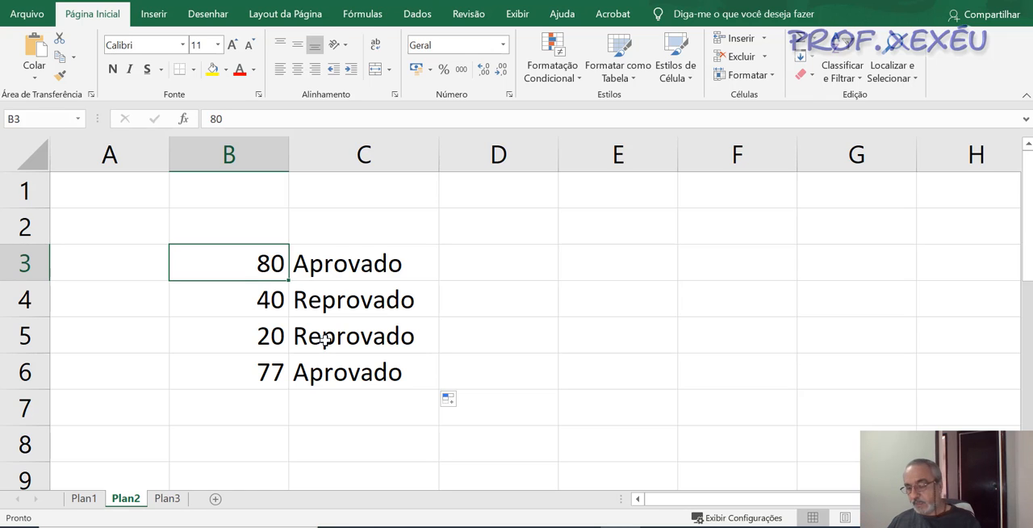
{"action": "type", "text": "1"}
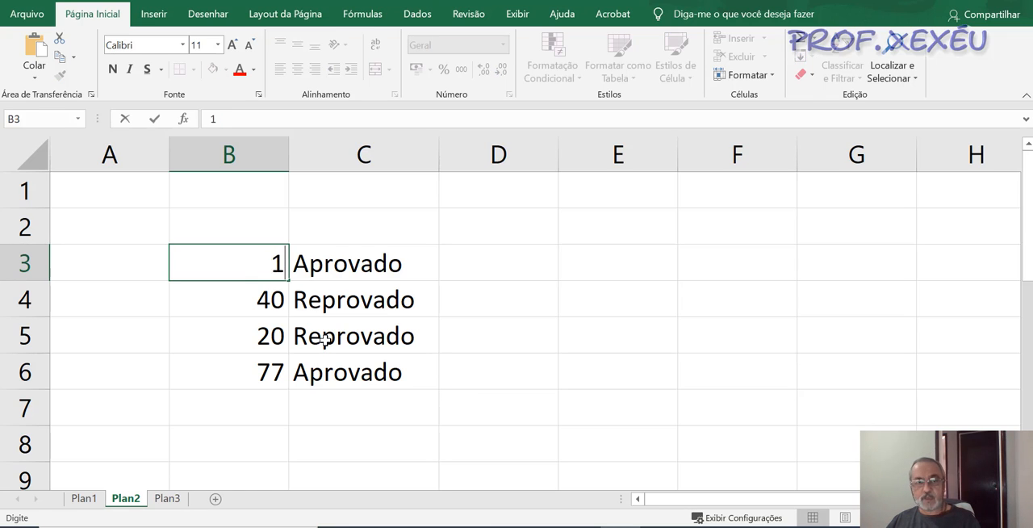
{"action": "type", "text": "0"}
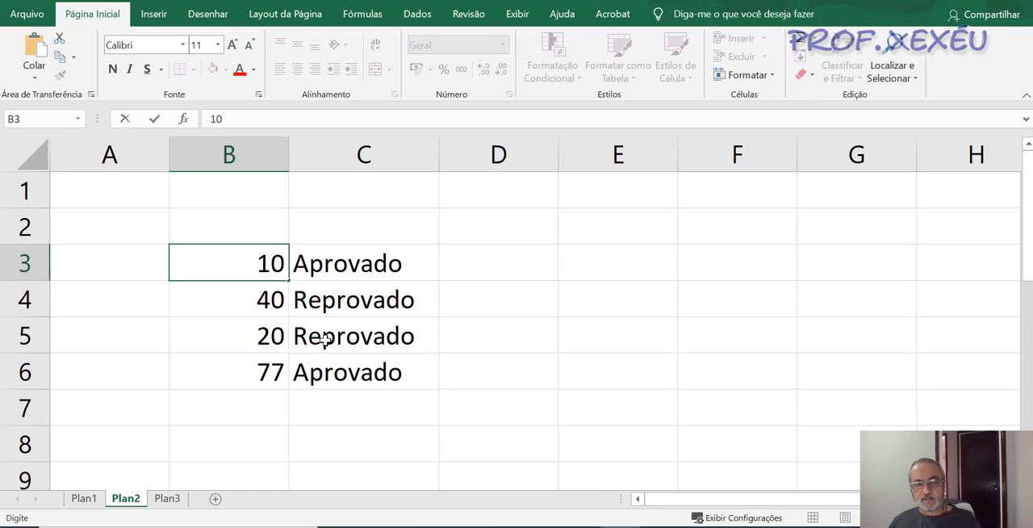
{"action": "key", "text": "Return"}
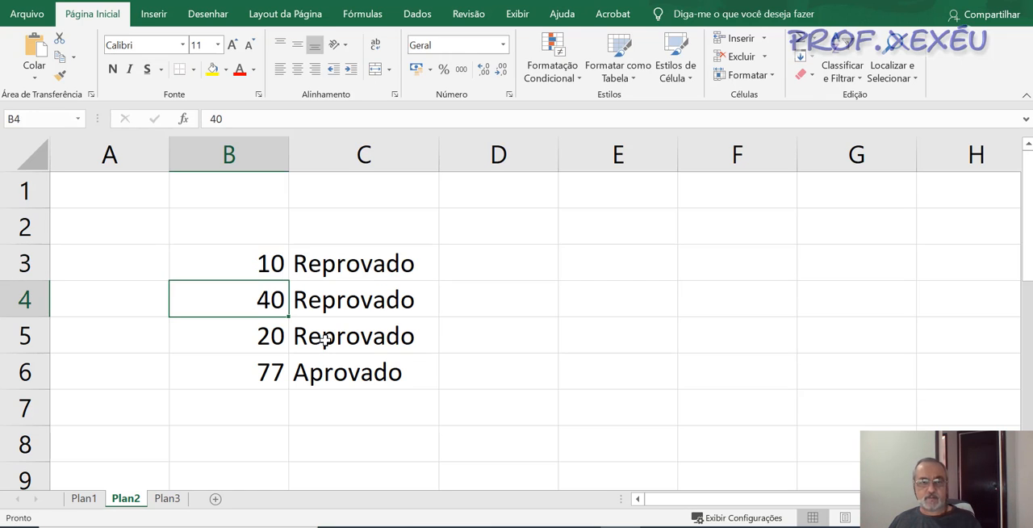
{"action": "key", "text": "Up"}
{"action": "key", "text": "Right"}
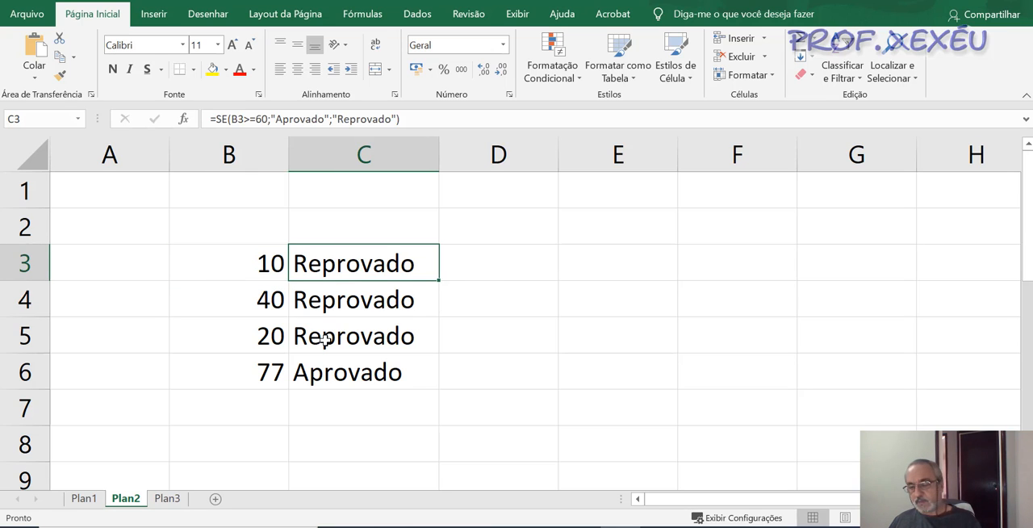
{"action": "key", "text": "F2"}
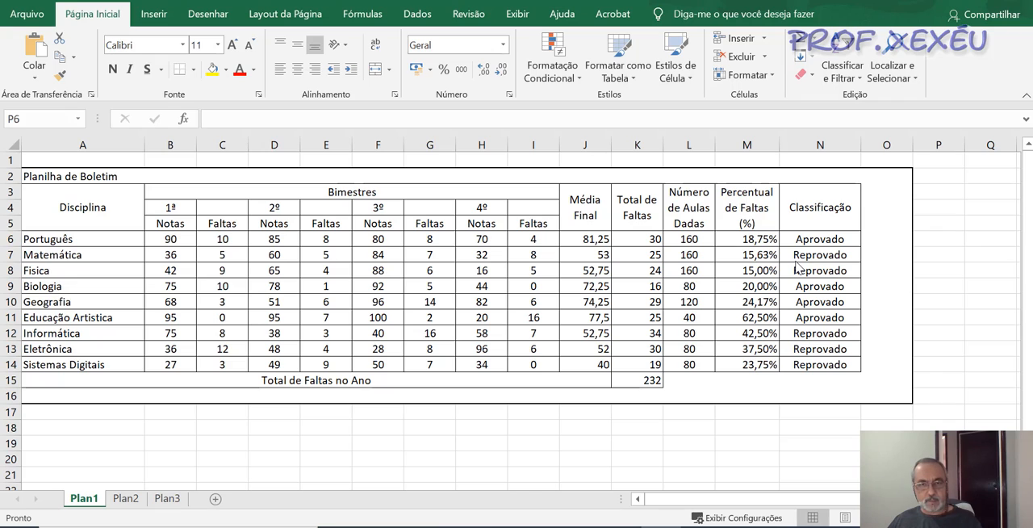
- On Plan1, set Matemática's fourth-bimester grade in H7 to 100 as a test
{"action": "left_click", "coordinate": [482, 255]}
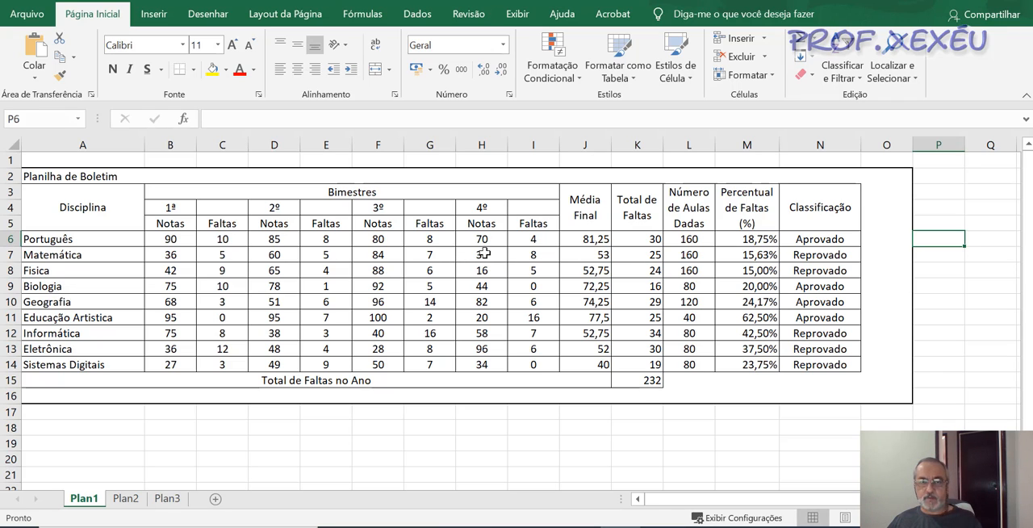
{"action": "left_click", "coordinate": [486, 255]}
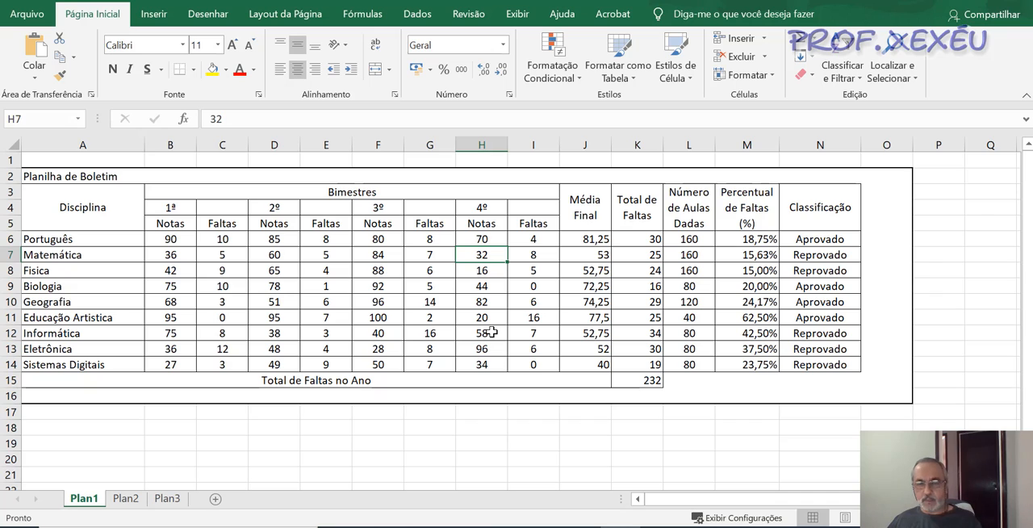
{"action": "type", "text": "100"}
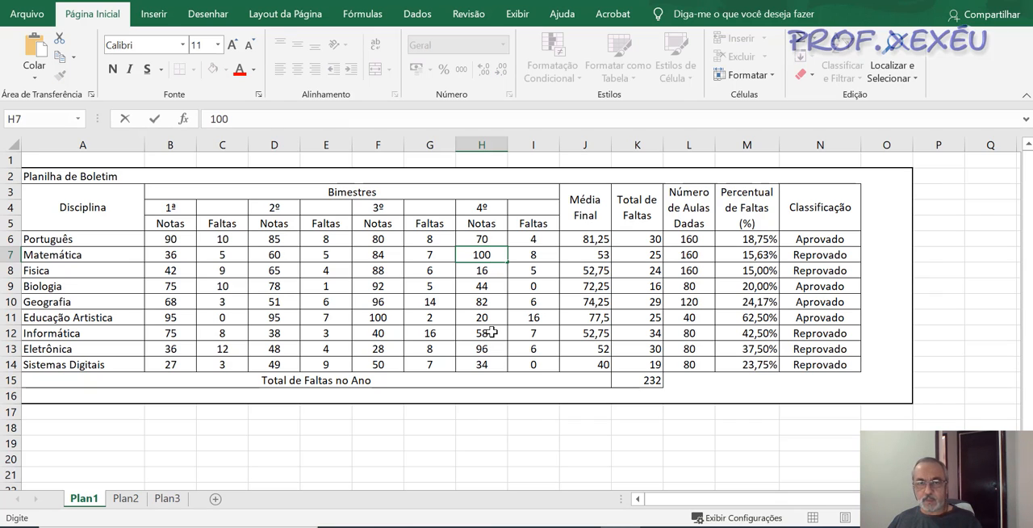
{"action": "key", "text": "Return"}
- Check Matemática's final average in J7 and classification in N7, and undo the test grade change
{"action": "key", "text": "Up"}
{"action": "key", "text": "Right"}
{"action": "key", "text": "Right"}
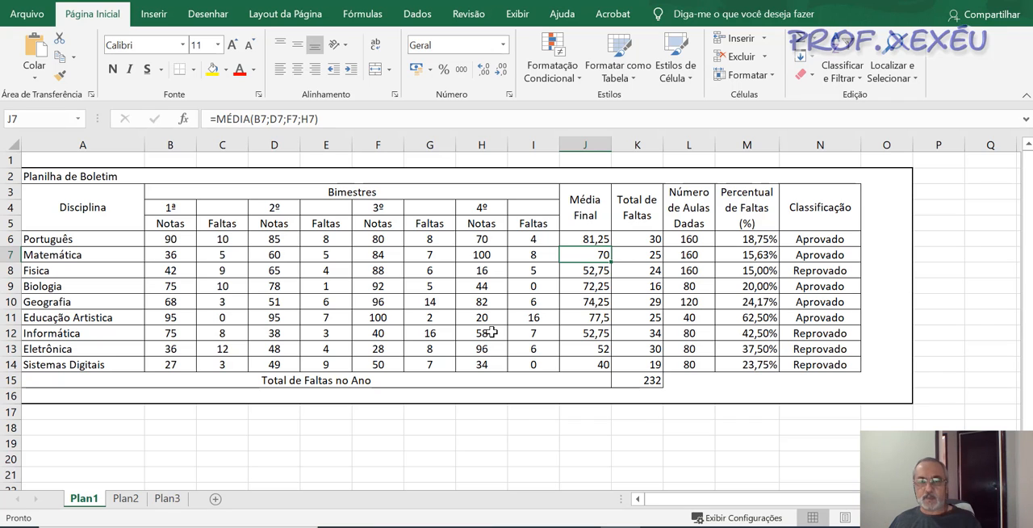
{"action": "key", "text": "Right"}
{"action": "key", "text": "Right"}
{"action": "key", "text": "Right"}
{"action": "key", "text": "Right"}
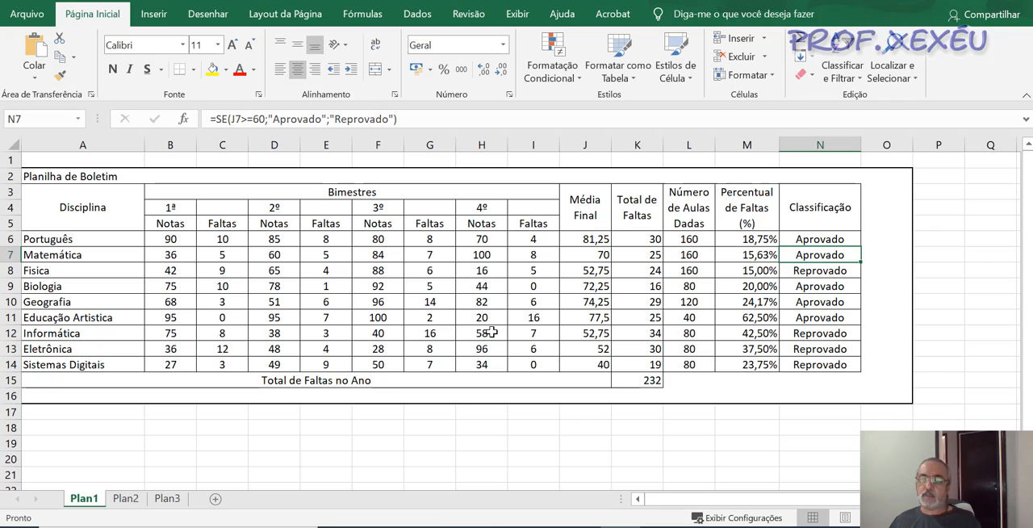
{"action": "key", "text": "ctrl+z"}
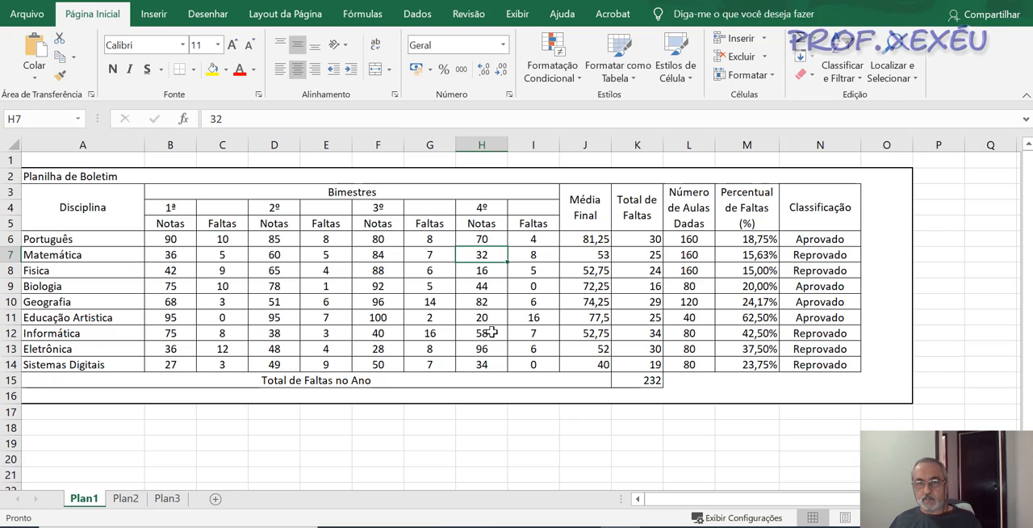